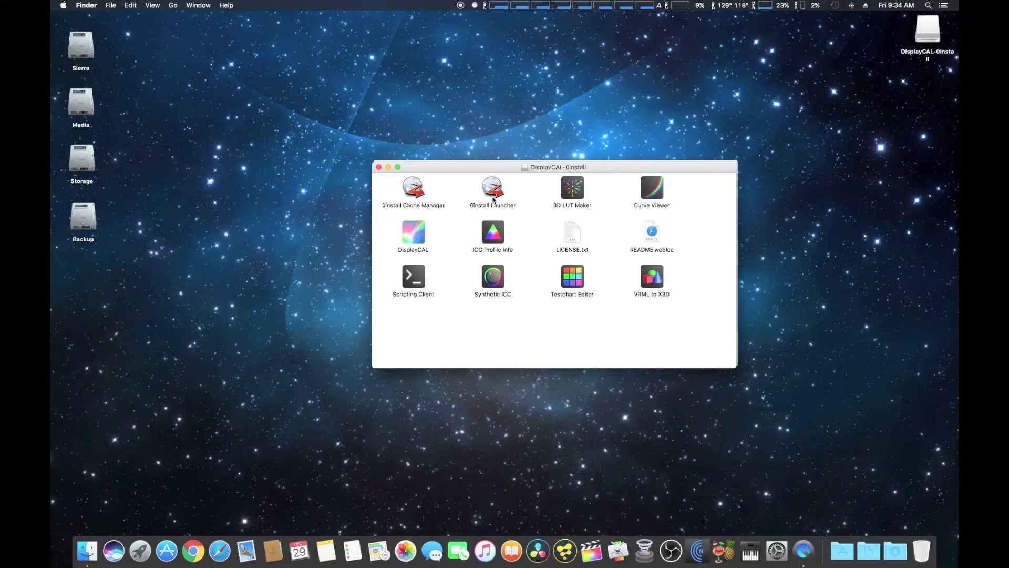
Move the DisplayCAL-0install window aside and show the Applications folder in Finder.
mouse_move(504, 168)
left_mouse_down()
mouse_move(507, 179)
mouse_move(506, 170)
left_mouse_up()
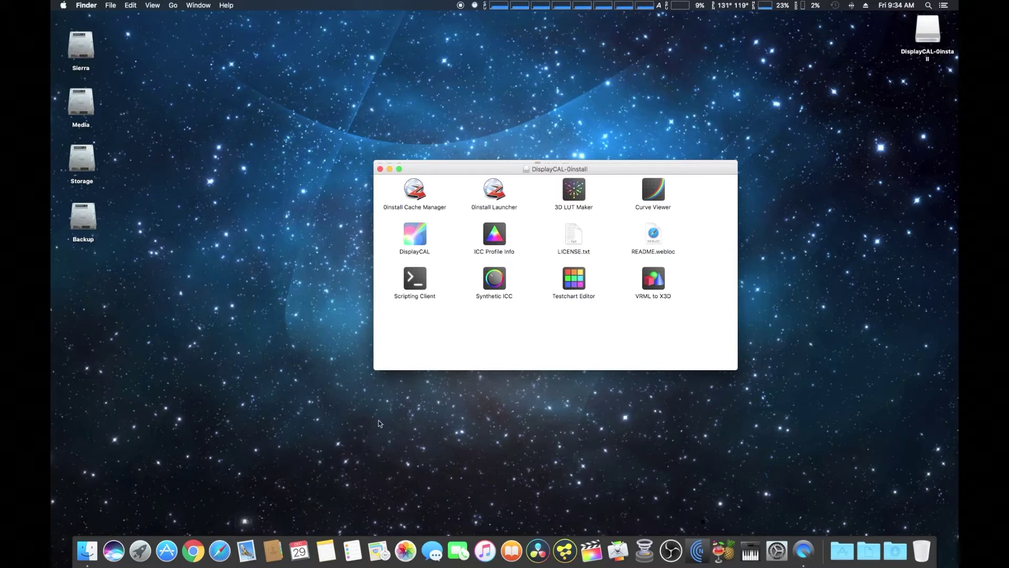
left_click_drag(472, 172, 472, 76)
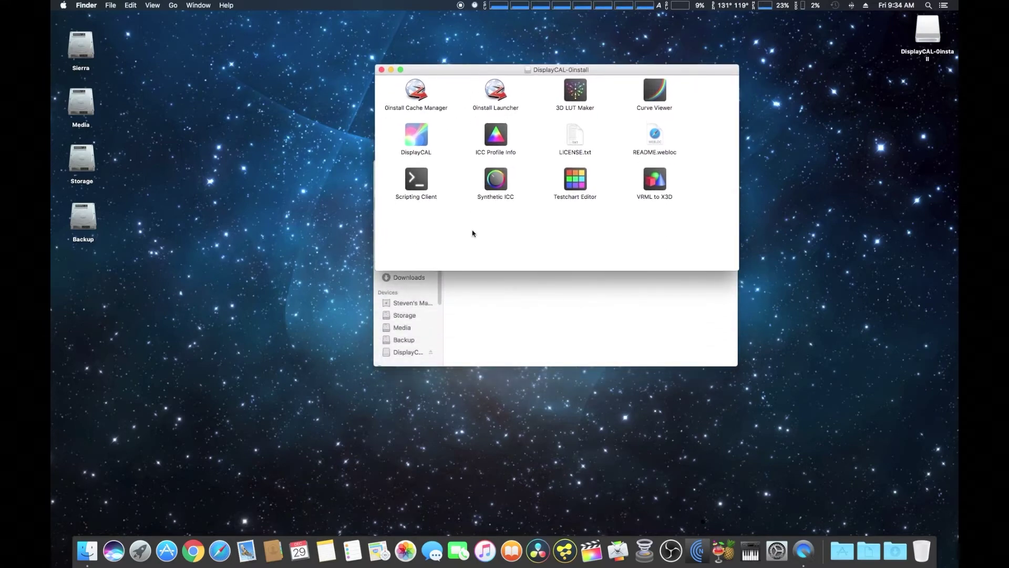
left_click(484, 344)
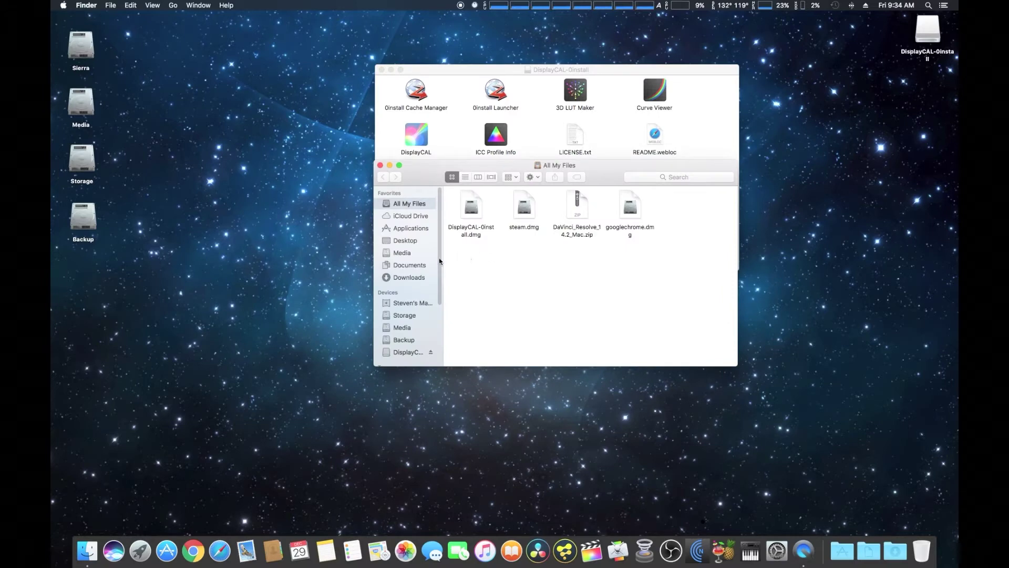
left_click(413, 231)
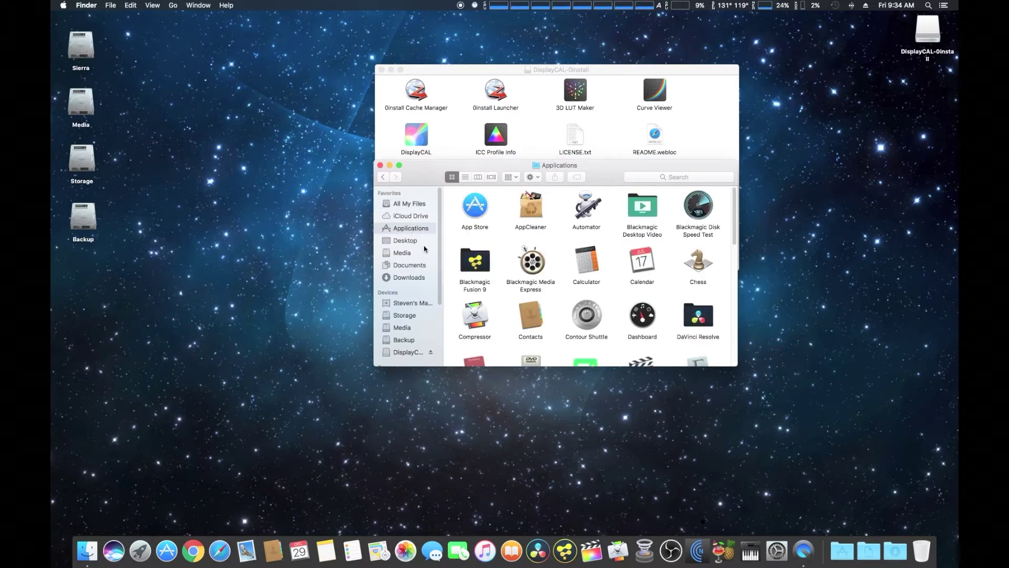
Create a new folder named 'DisplayCa' in Applications and open it.
right_click(554, 311)
left_click(563, 312)
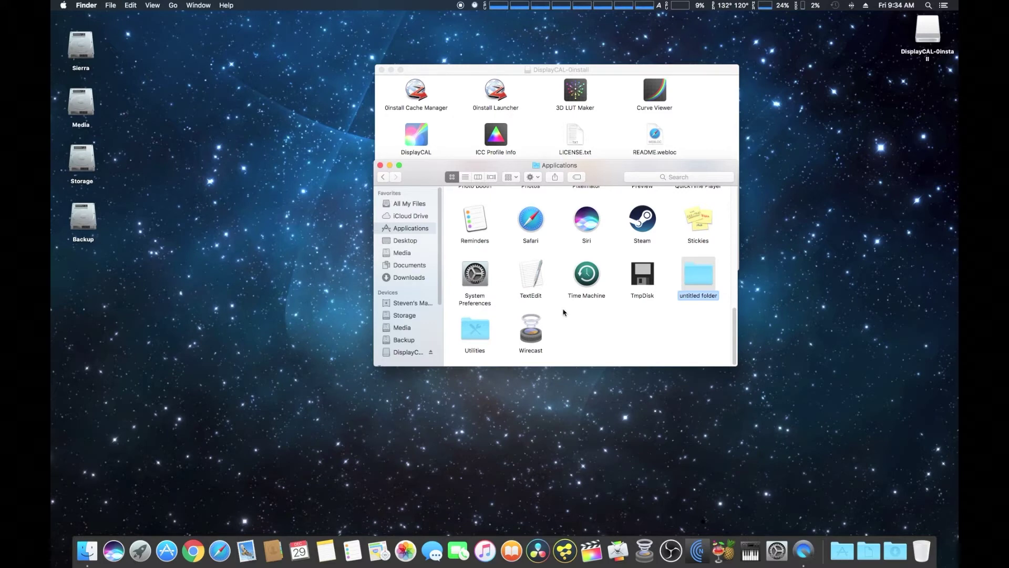
type("DisplayCa")
key("Return")
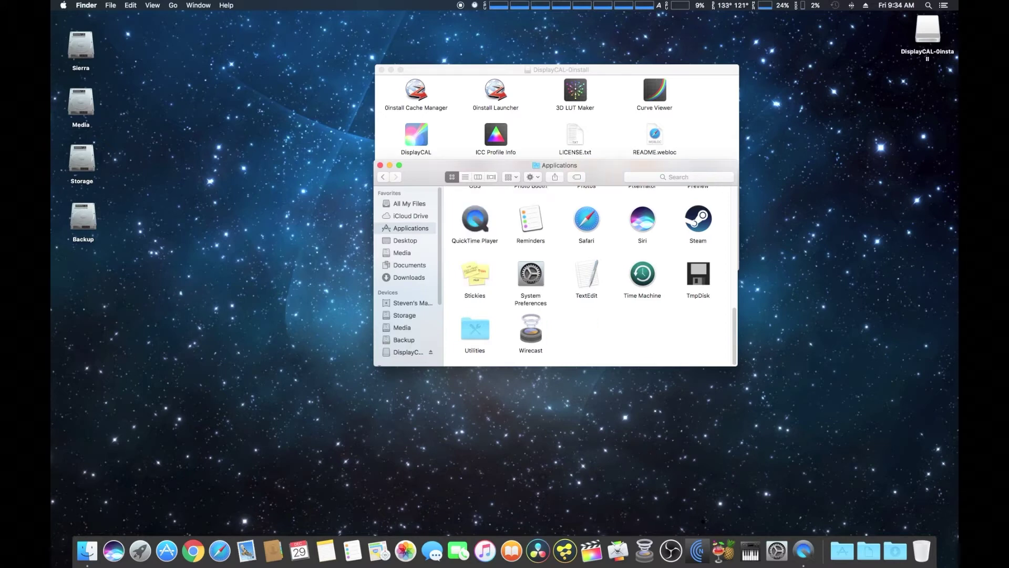
scroll(578, 293, "up", 5)
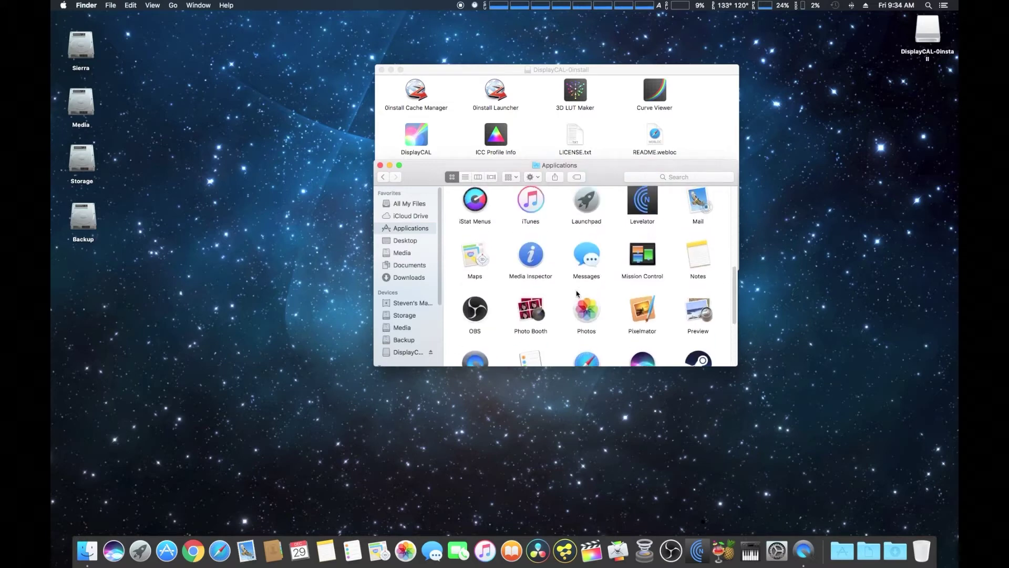
scroll(576, 293, "up", 8)
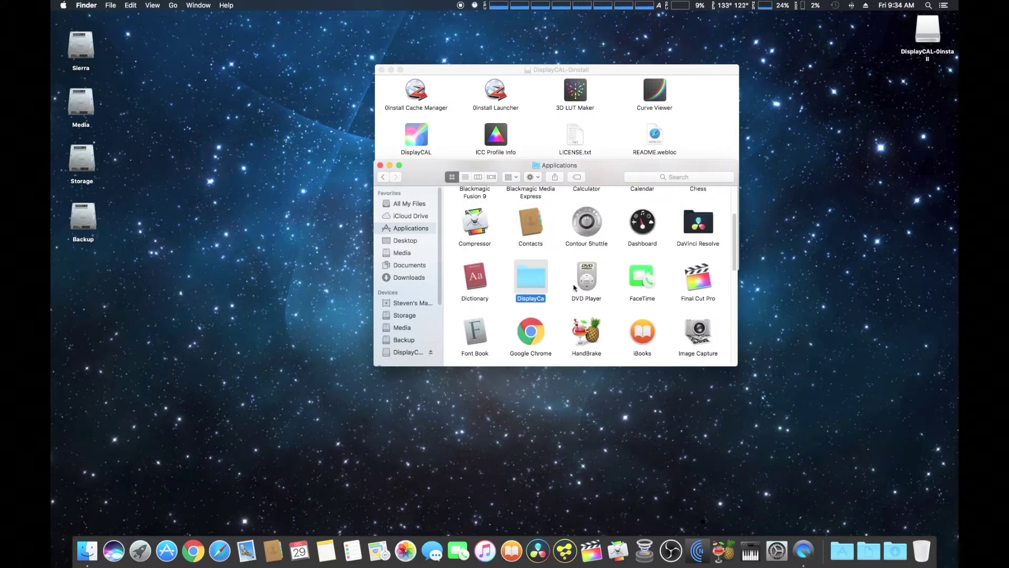
double_click(533, 282)
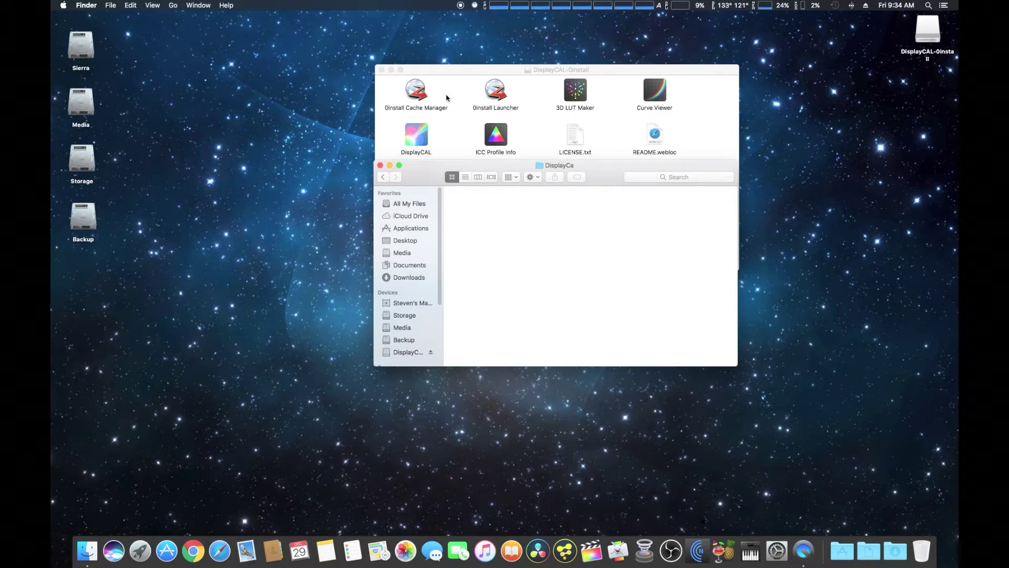
Copy all twelve DisplayCAL-0install items into DisplayCa, clean up by name, and close the disk window.
left_click_drag(396, 78, 698, 207)
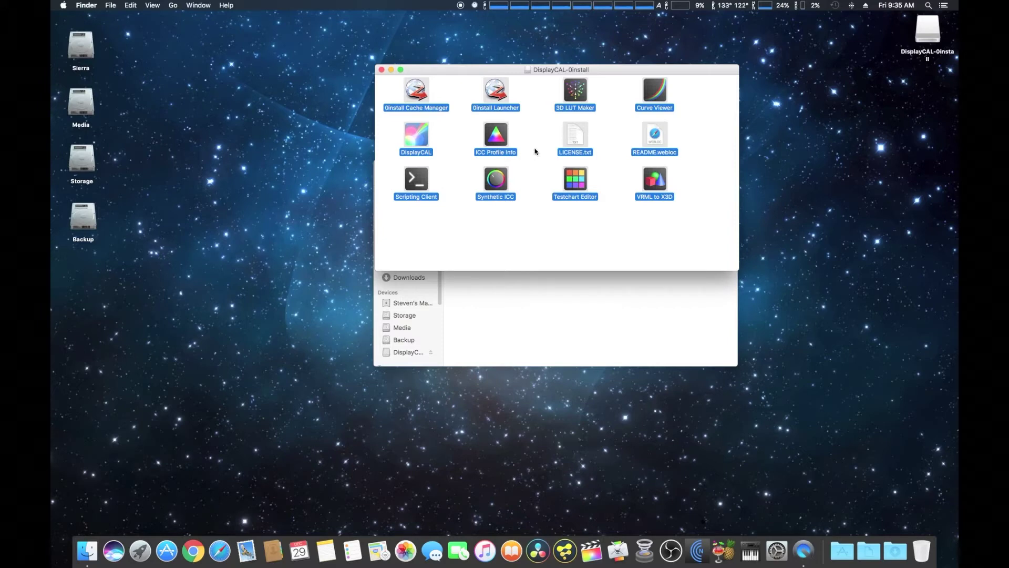
left_click_drag(576, 102, 593, 313)
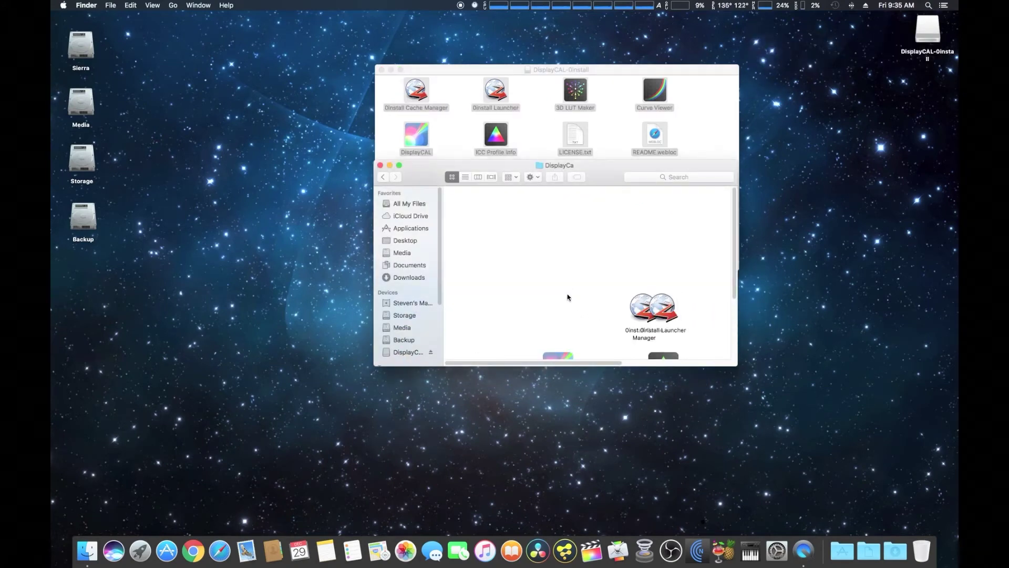
right_click(473, 231)
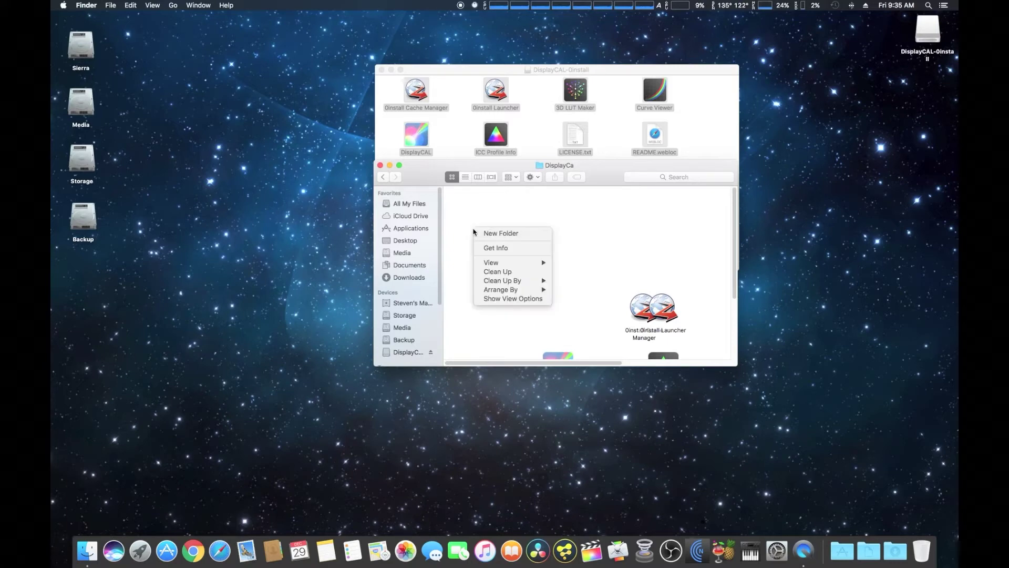
mouse_move(505, 281)
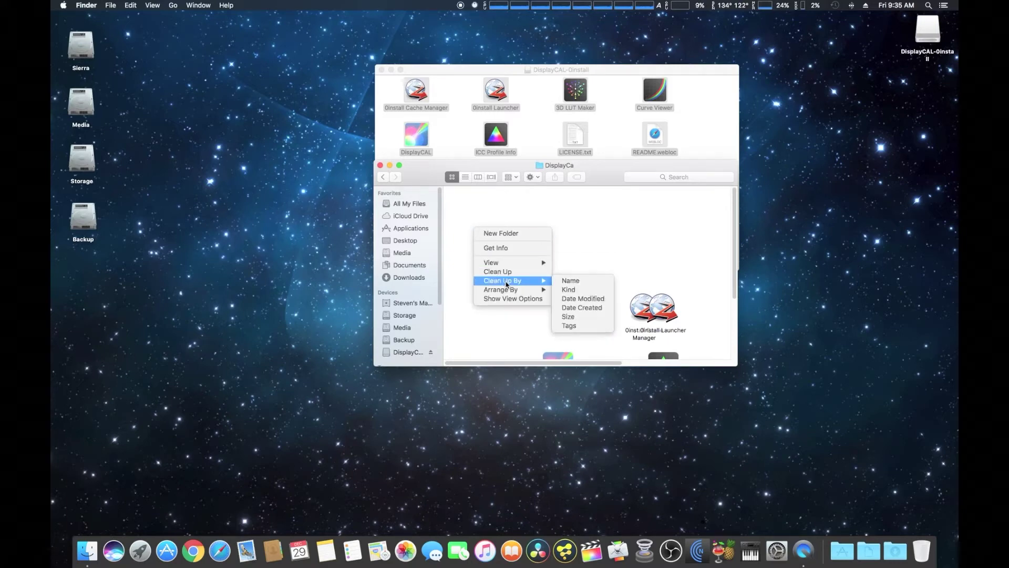
left_click(570, 280)
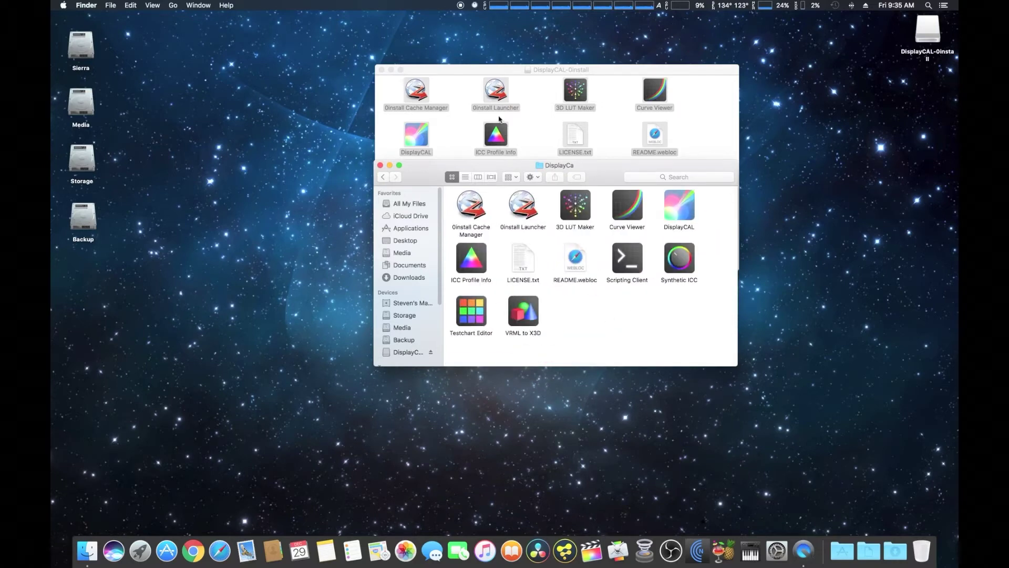
left_click(450, 72)
left_click(381, 70)
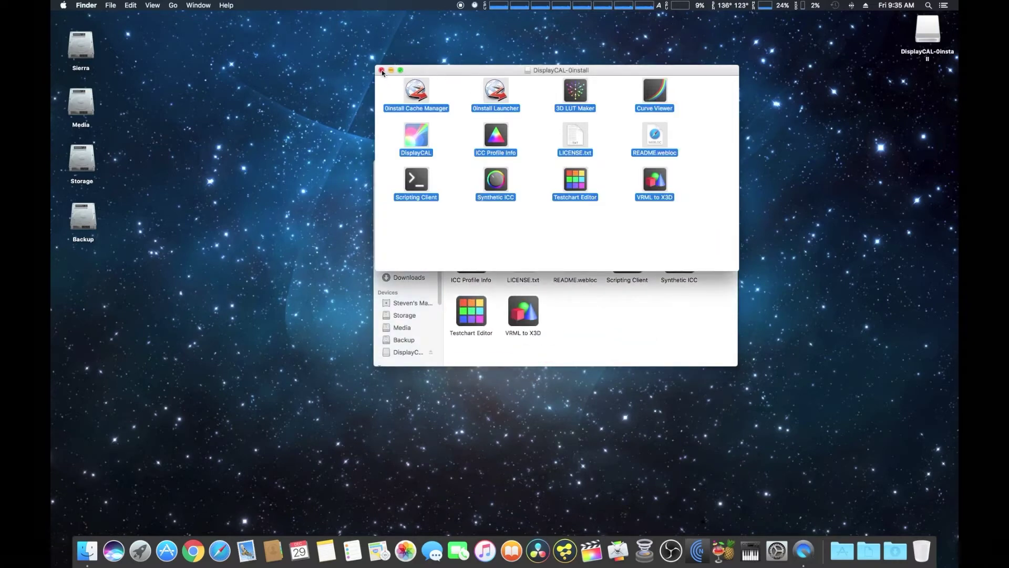
Eject the DisplayCAL-0install disk from the desktop.
left_click(927, 30)
right_click(926, 30)
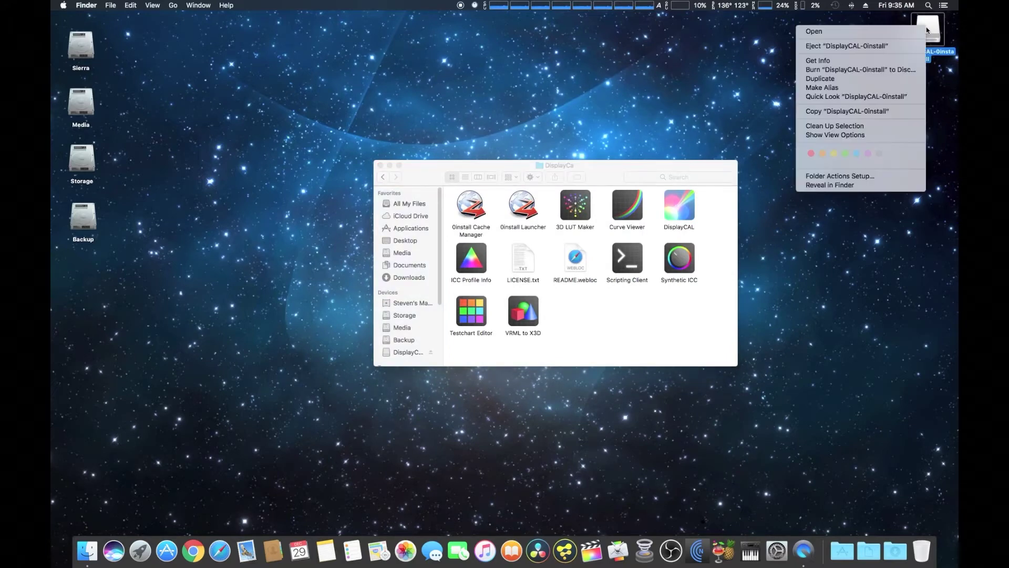
left_click(901, 44)
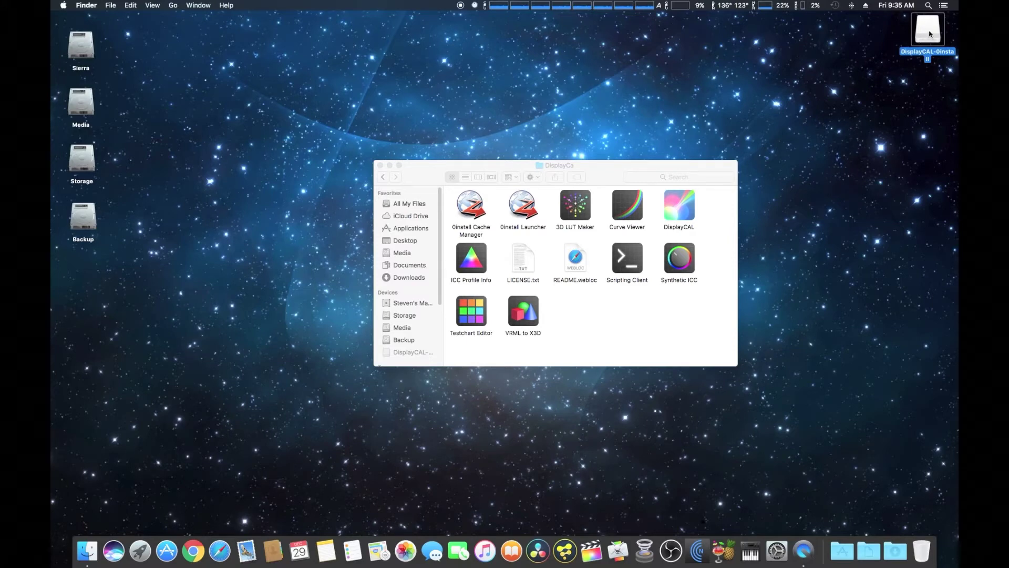
Move the DisplayCa window aside, eject the DisplayCAL-0install disk again, and close DisplayCa.
left_click(686, 167)
left_click_drag(686, 166, 646, 122)
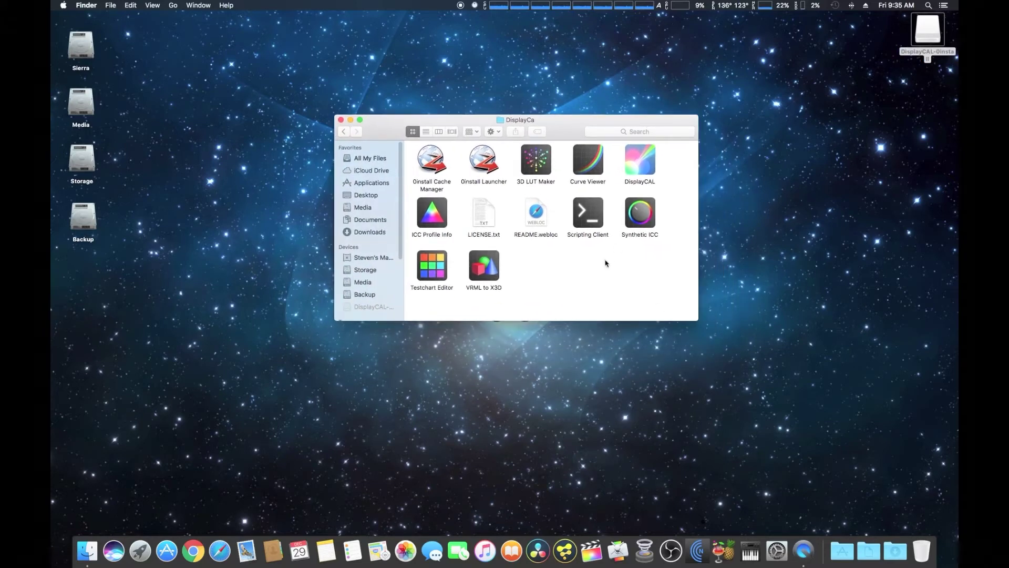
right_click(924, 33)
left_click(895, 48)
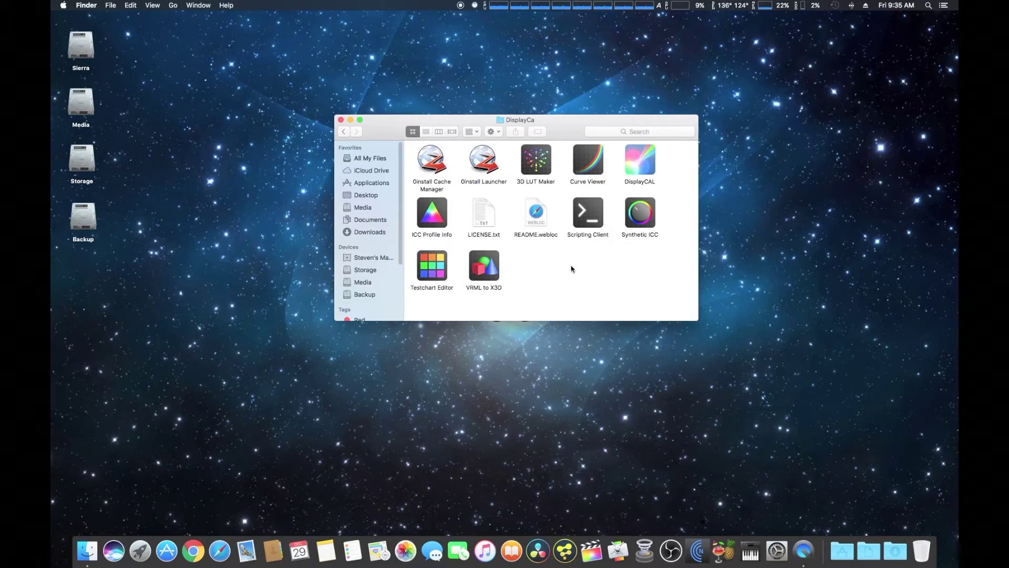
left_click(341, 120)
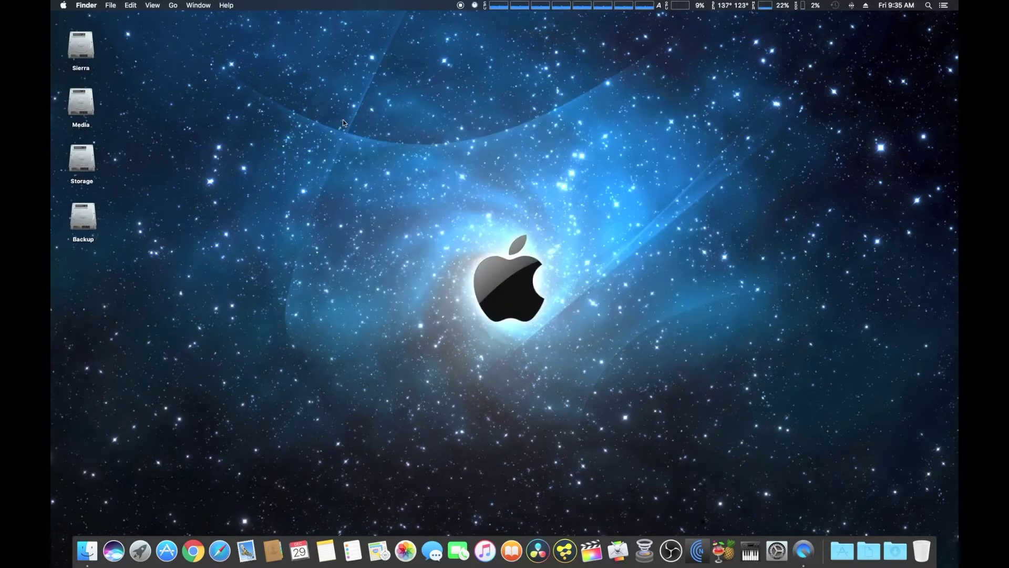
Launch DisplayCAL from Applications > DisplayCa, bringing up the Zero Install 2.8 requirement prompt.
left_click(842, 552)
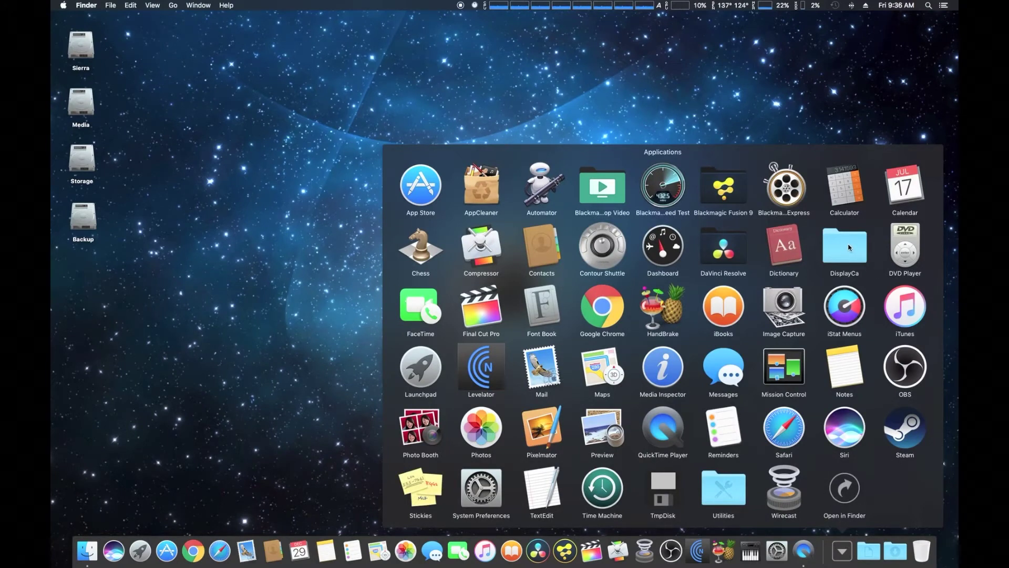
left_click(849, 248)
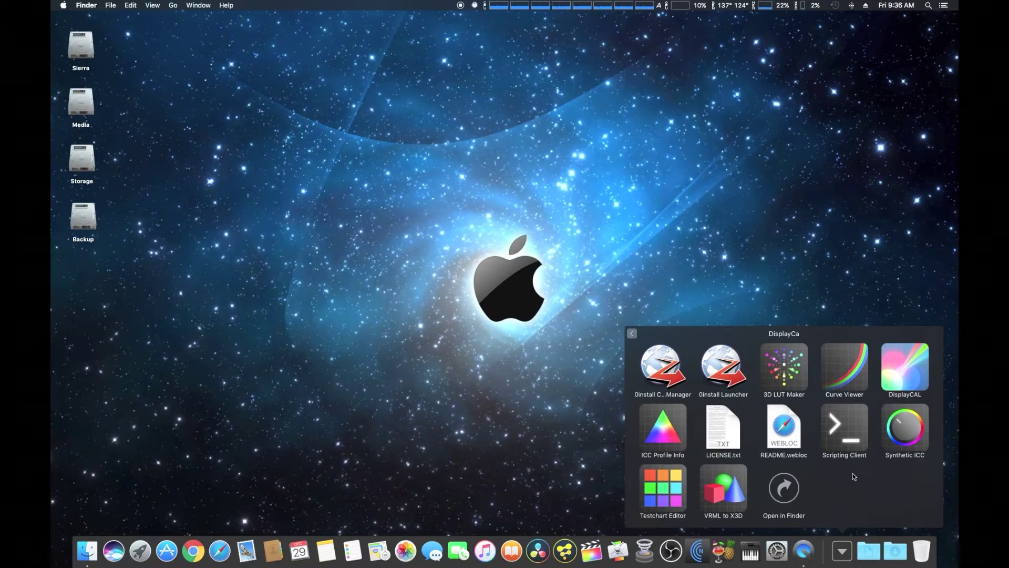
left_click(900, 365)
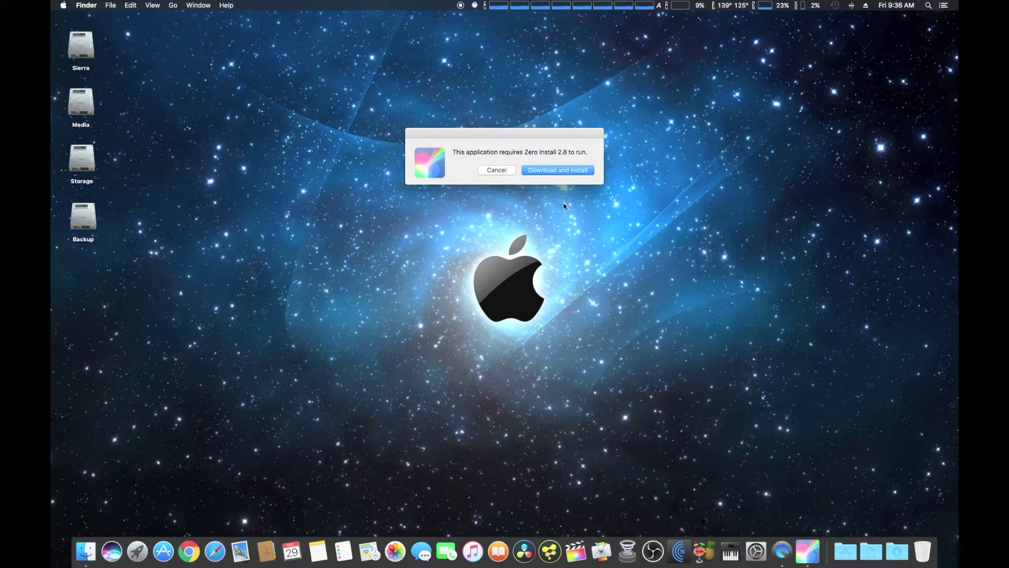
Download Zero Install and run its installer through Continue and Install.
left_click(558, 170)
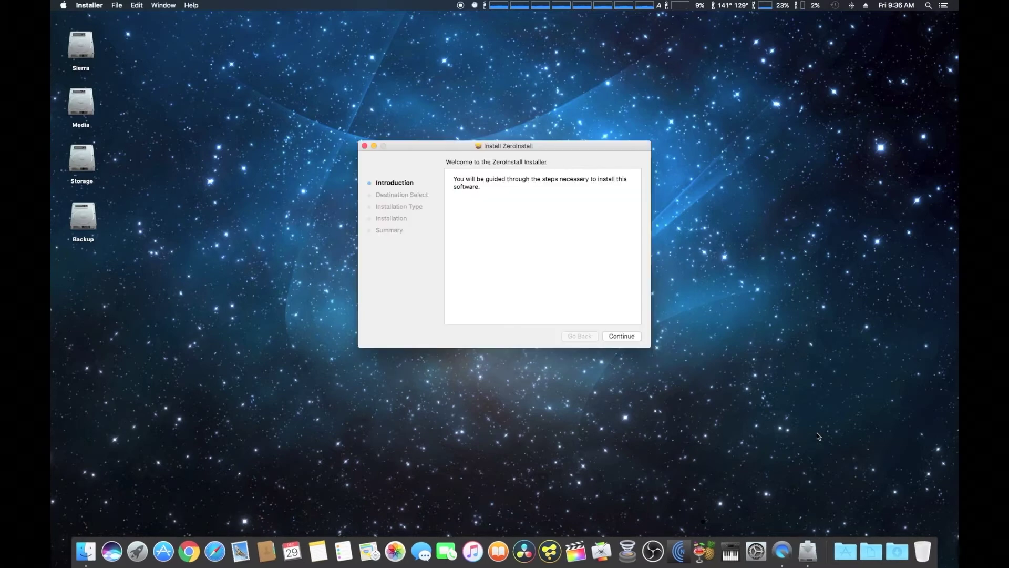
left_click(625, 336)
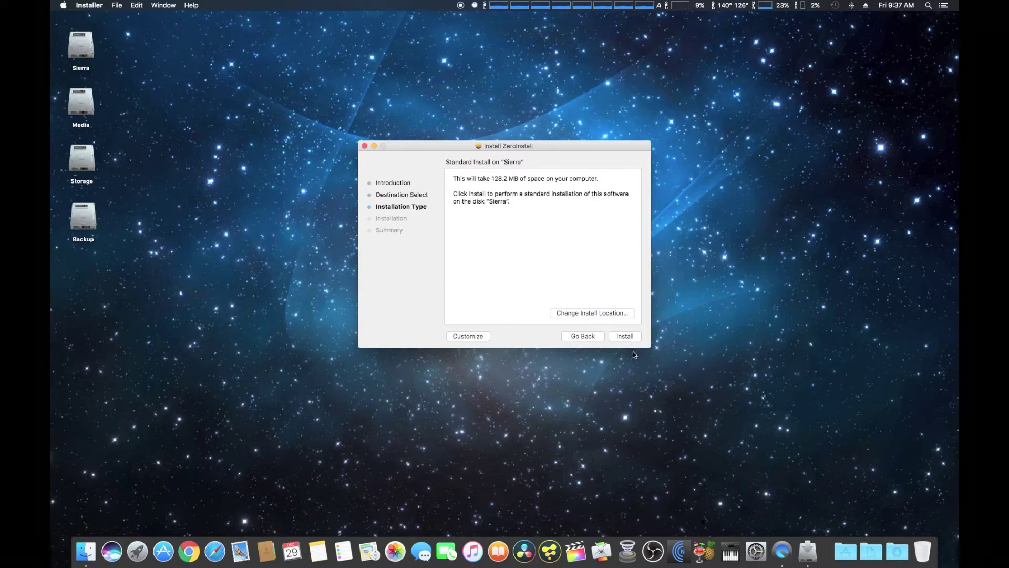
left_click(625, 336)
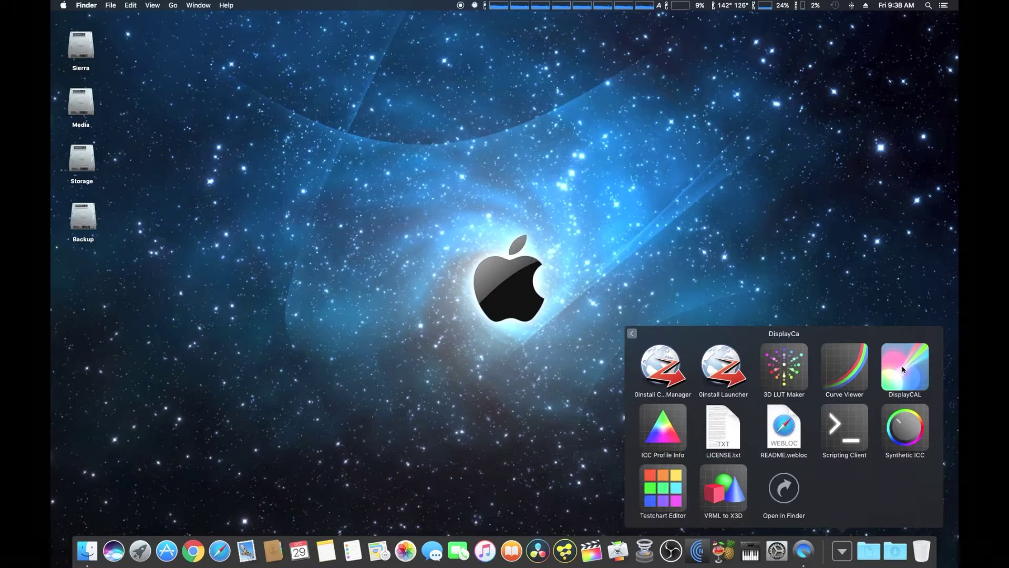
Launch DisplayCAL from the Dock and center the 0install window listing DisplayCAL 3.3.5.0.
left_click(905, 366)
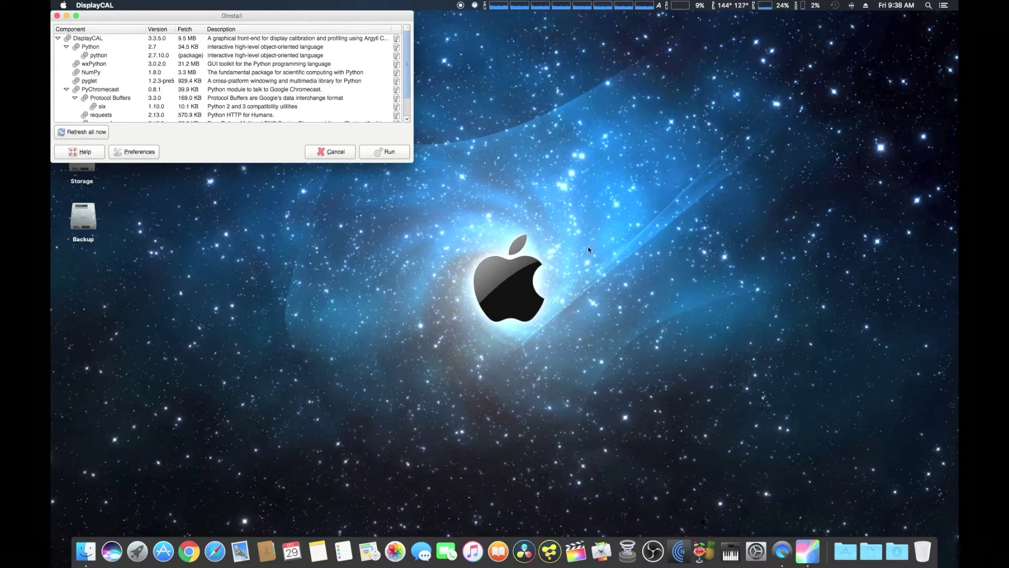
left_click_drag(339, 19, 577, 101)
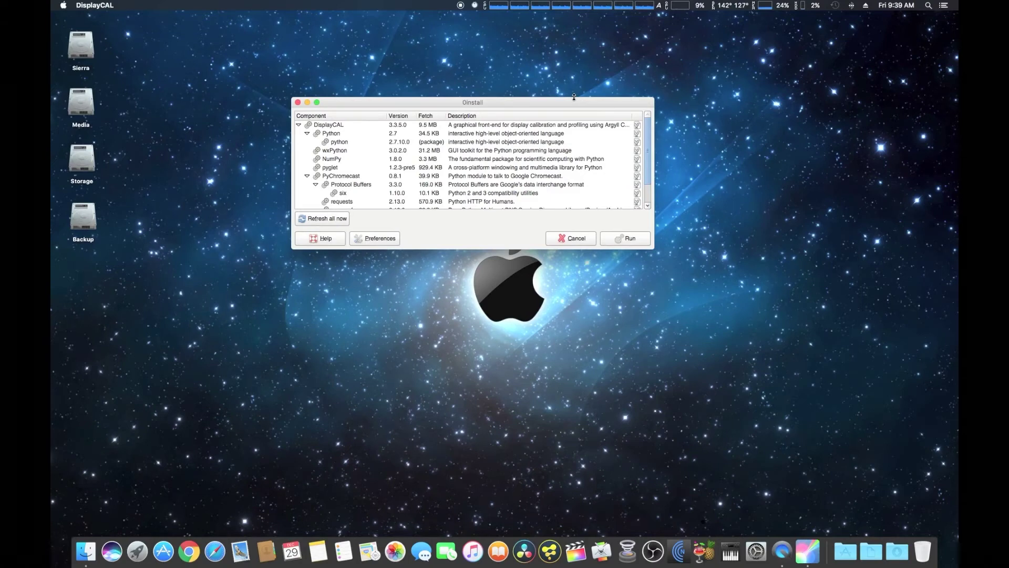
Run DisplayCAL 3.3.5 from 0install, downloading its 12 component files.
left_click(626, 241)
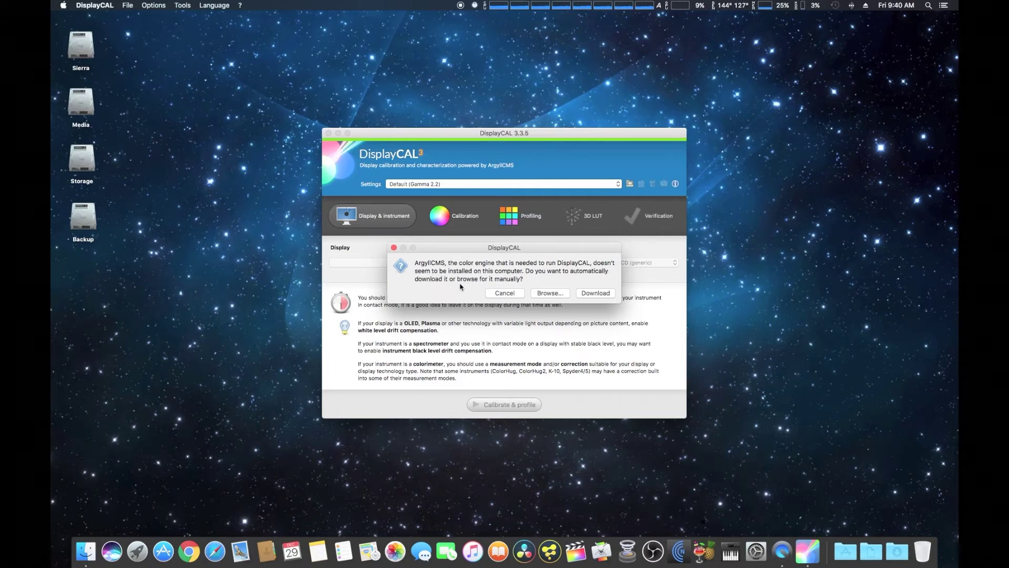
Accept the automatic download of ArgyllCMS 2.0.0.
left_click(595, 295)
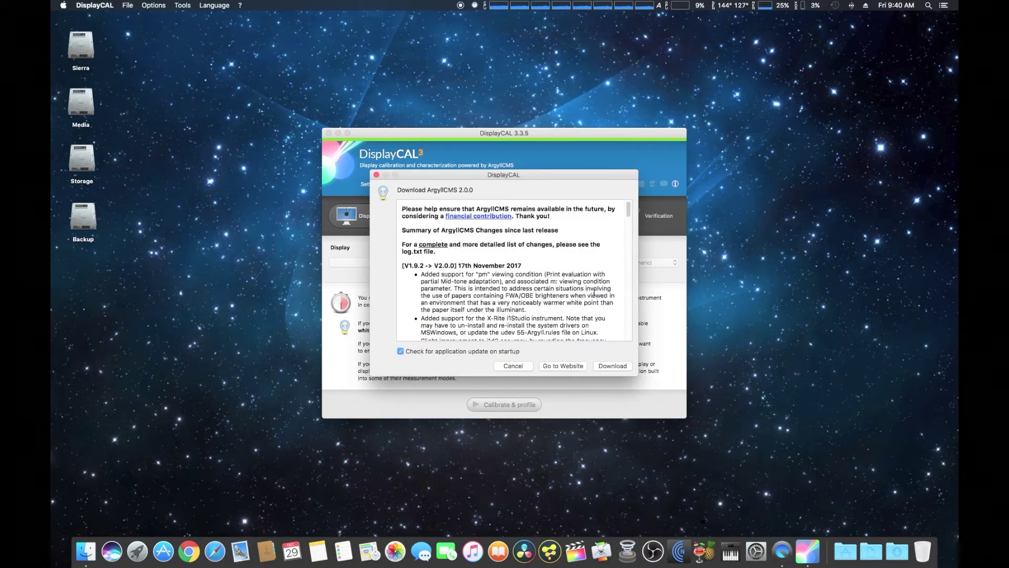
left_click(609, 366)
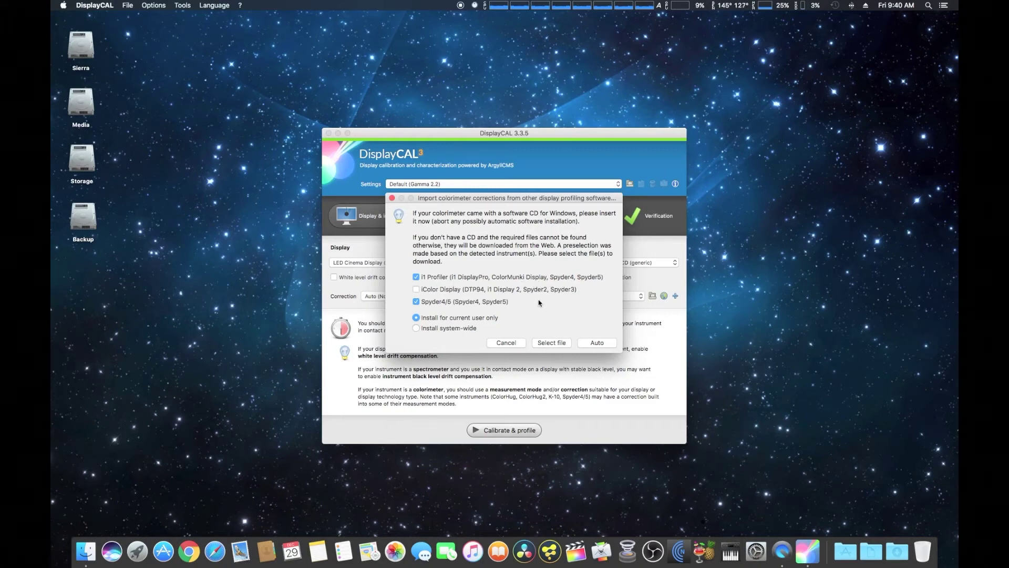
Import the preselected i1 Profiler and Spyder4/5 corrections and skip the Welcome contribution request.
left_click(598, 344)
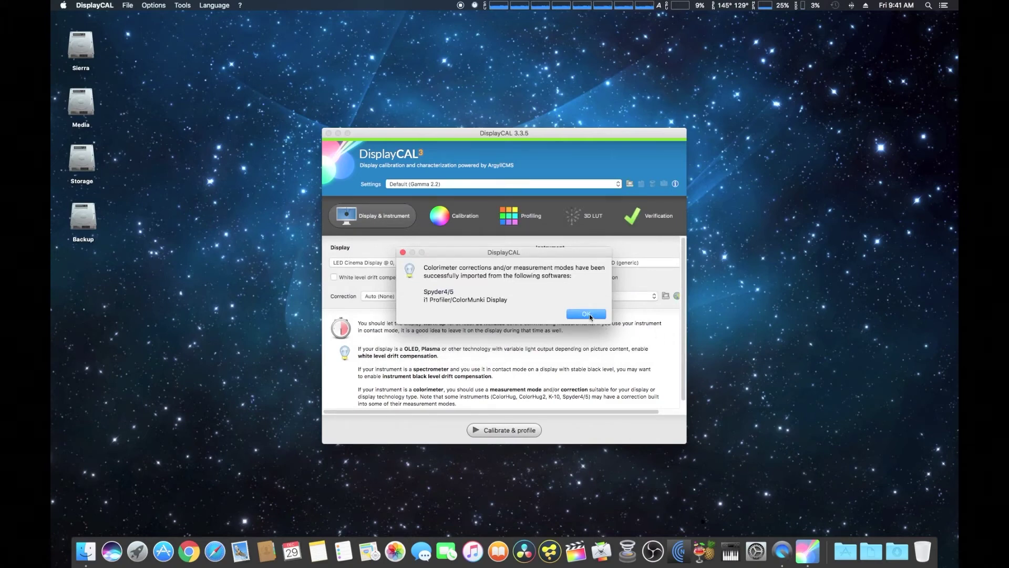
left_click(587, 313)
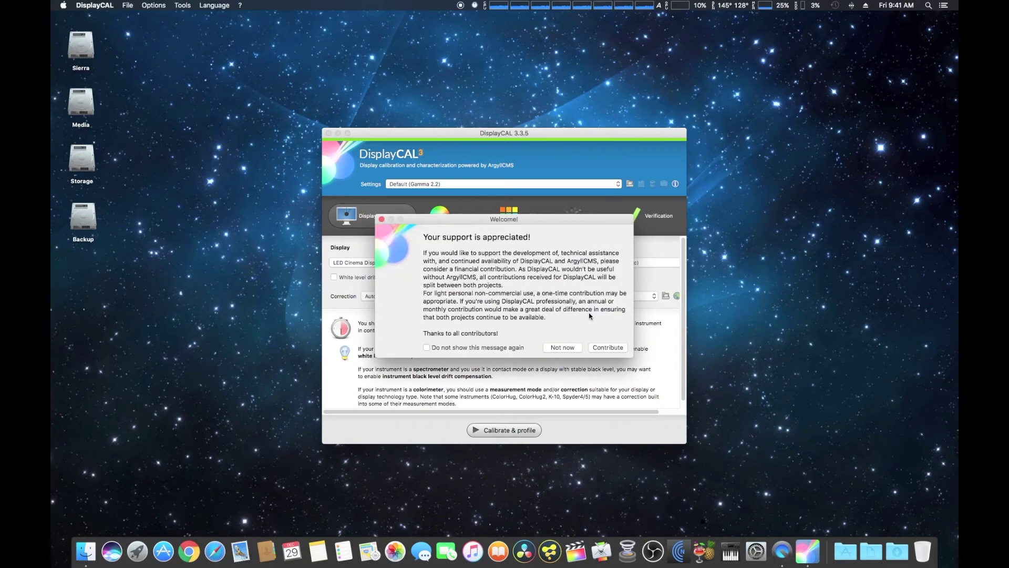
left_click(563, 347)
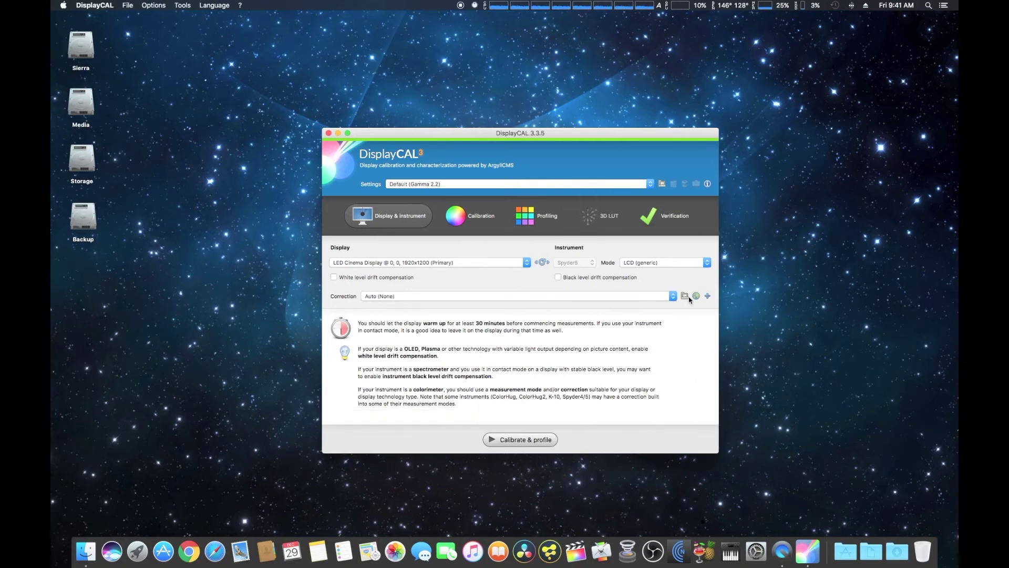
Check online for LED Cinema Display/Spyder5 corrections, finding none, and keep Auto (None).
left_click(697, 297)
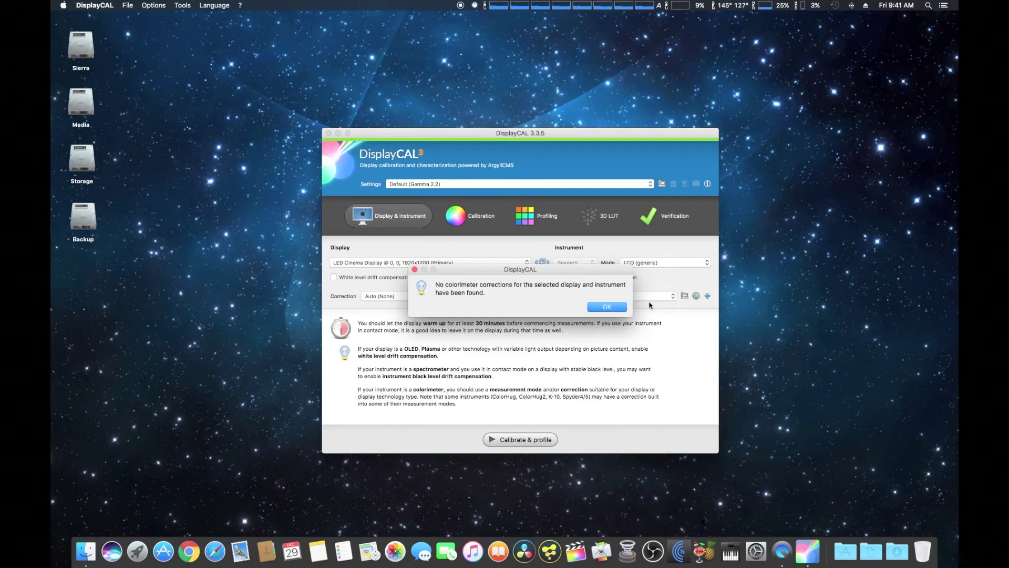
left_click(609, 308)
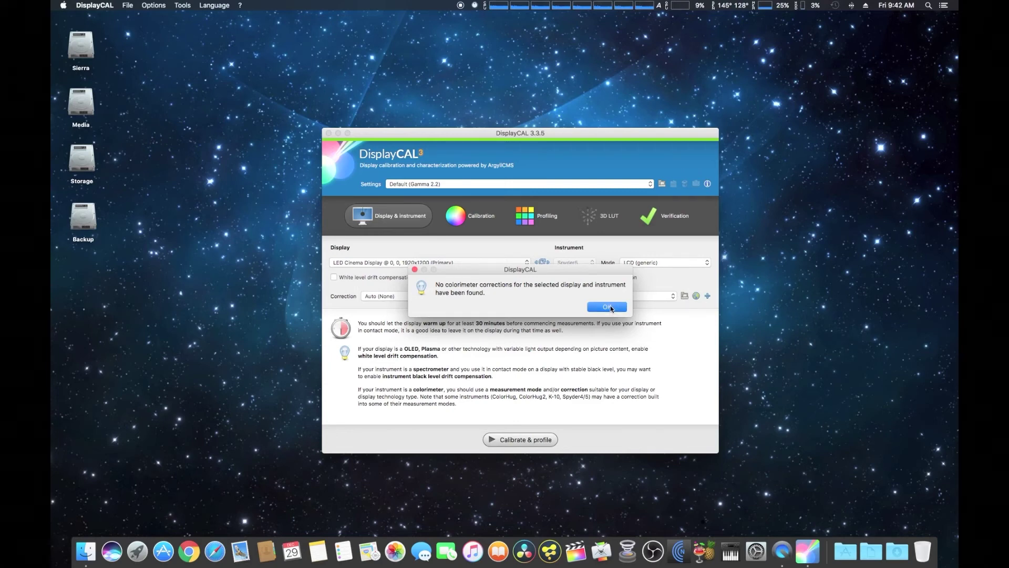
left_click(673, 297)
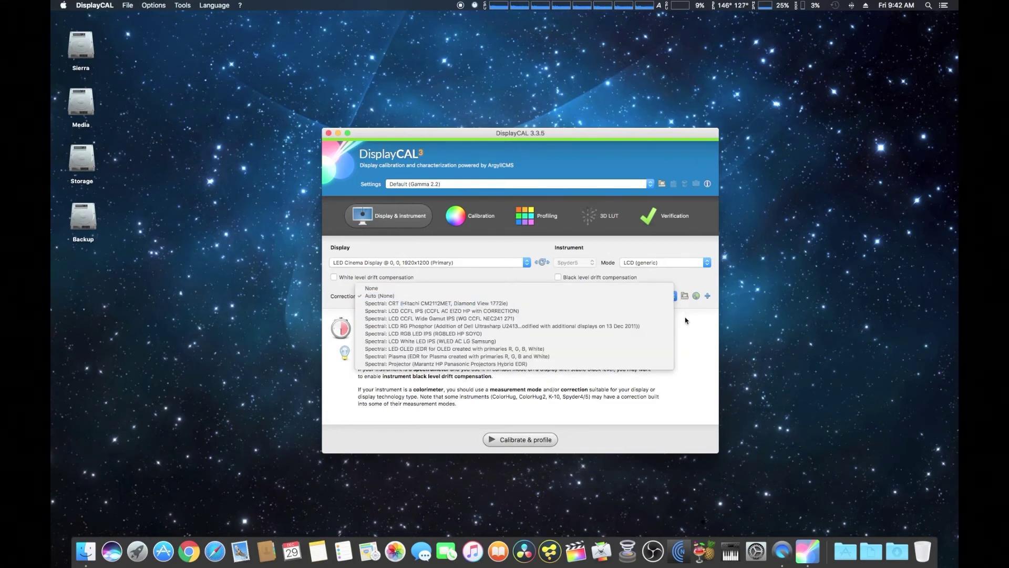
left_click(685, 320)
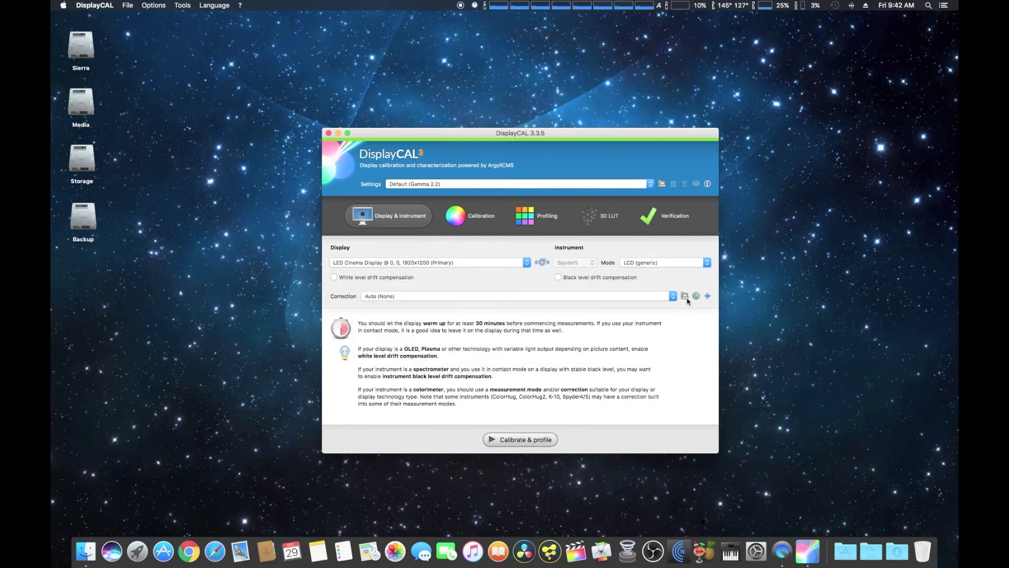
left_click(696, 297)
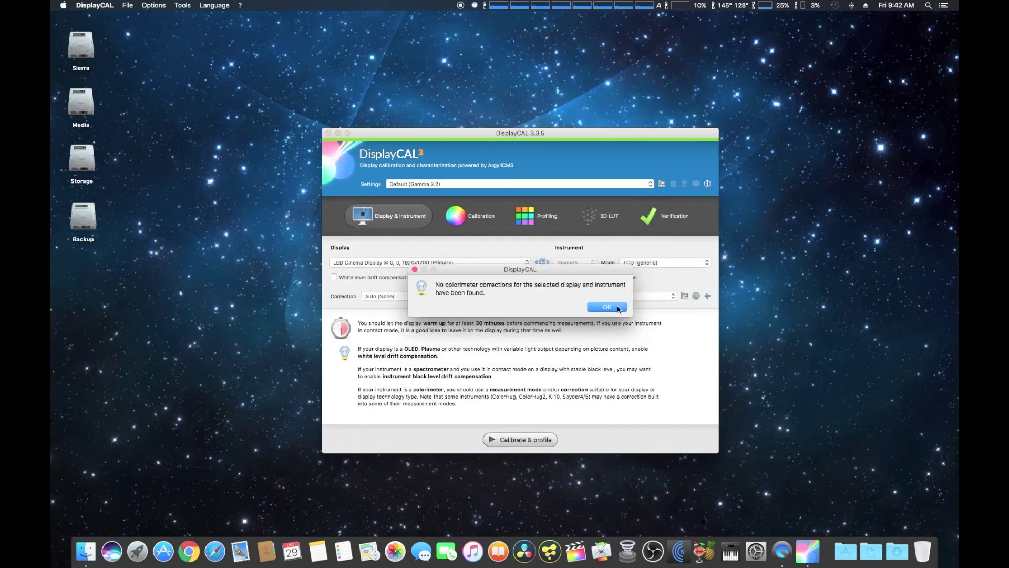
left_click(618, 307)
left_click(673, 296)
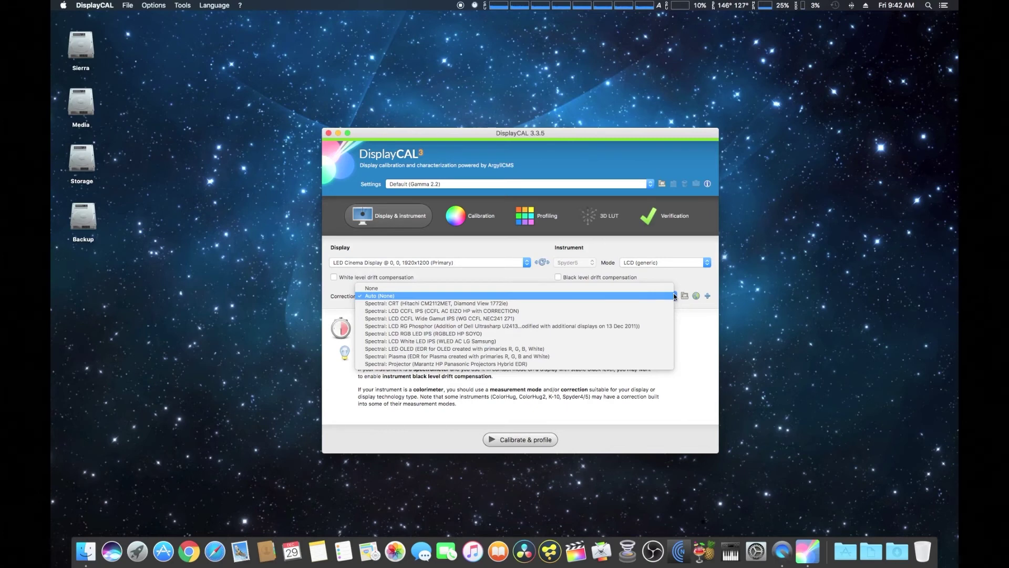
Set the Spyder5 measurement mode to LCD (White LED), leaving correction at Auto (None).
left_click(695, 324)
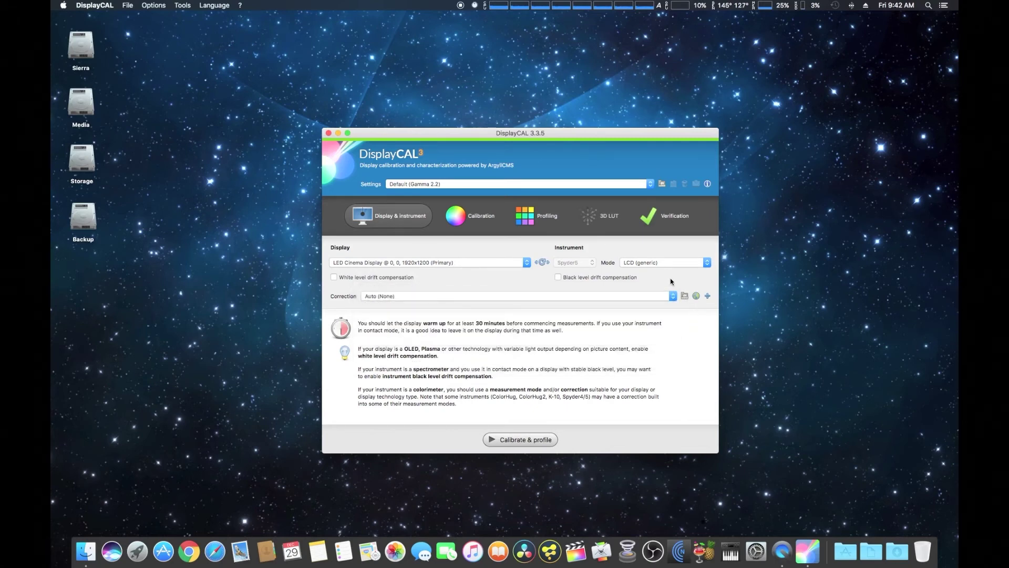
left_click(661, 263)
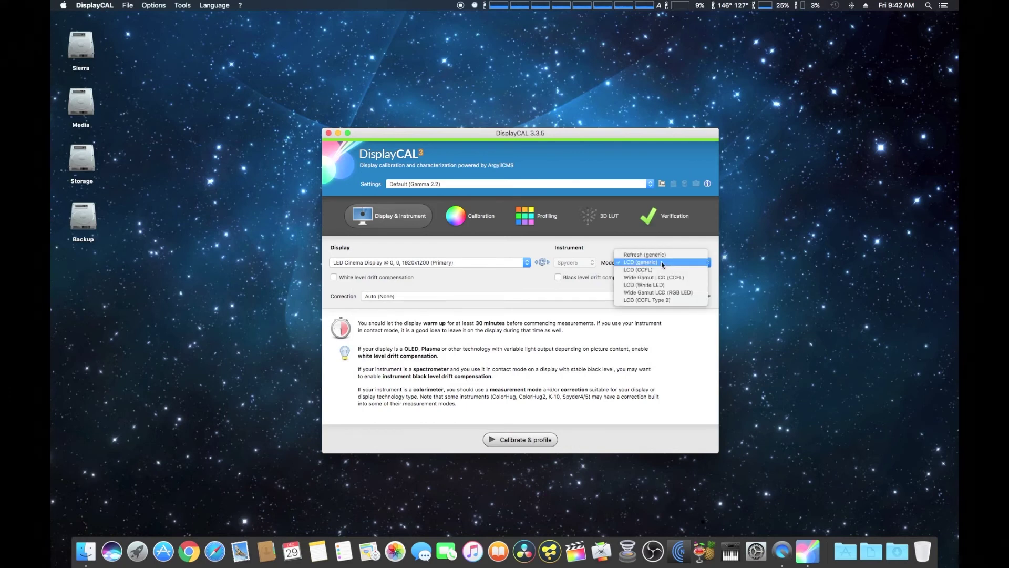
left_click(678, 285)
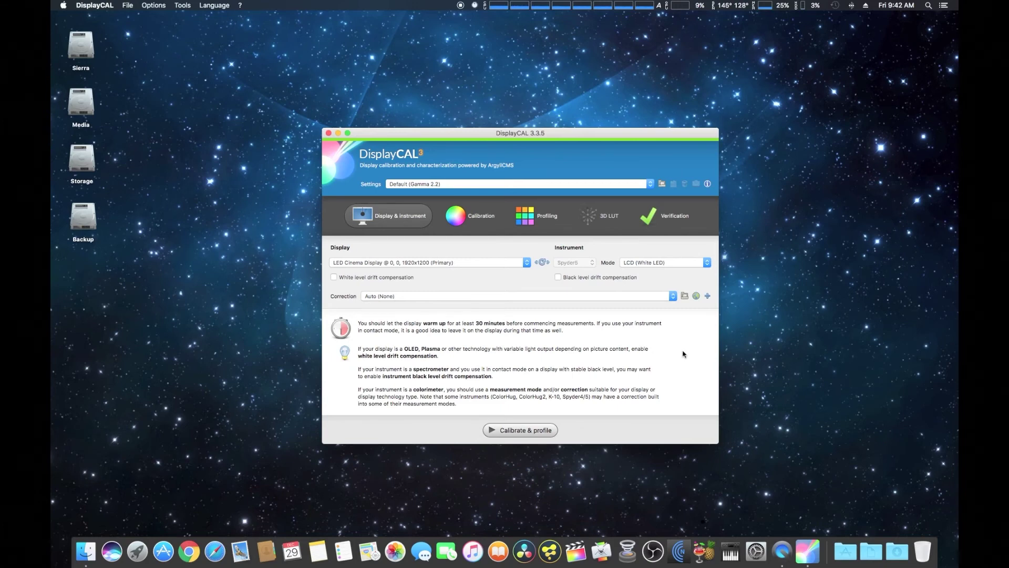
left_click(673, 296)
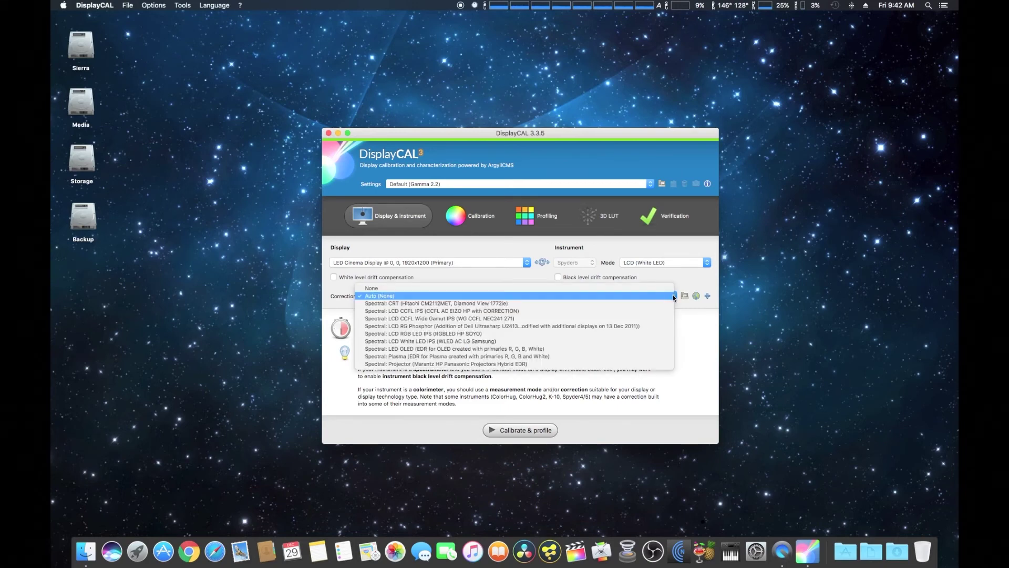
left_click(704, 328)
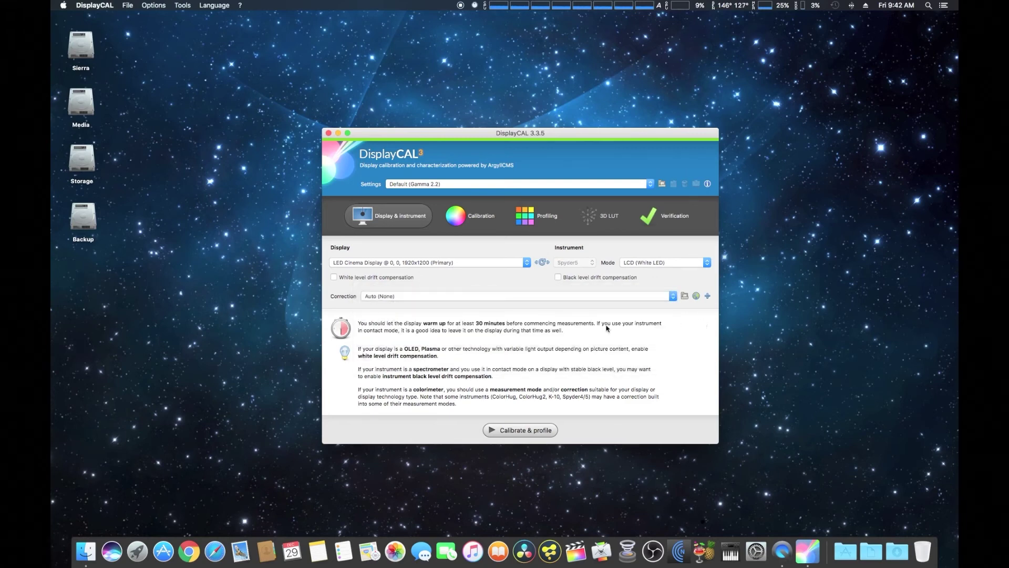
Turn off interactive display adjustment and set calibration speed to Very high (about 14 minutes).
left_click(477, 221)
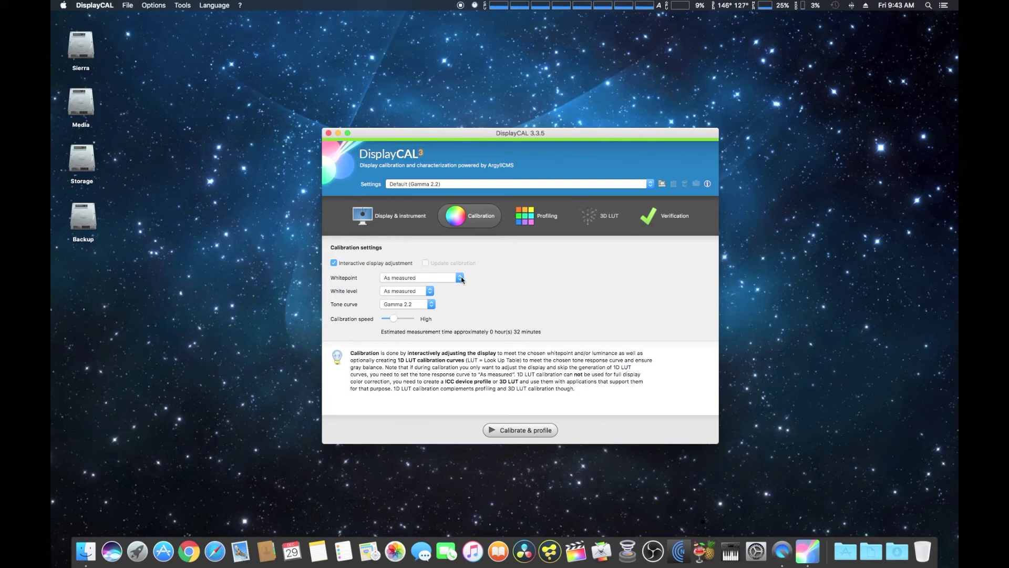
left_click(333, 264)
left_click(333, 264)
left_click(334, 263)
left_click(334, 263)
left_click_drag(394, 320, 384, 320)
Start calibration and profiling, with the measurement window at the upper left and the progress dialog aside.
left_click(520, 431)
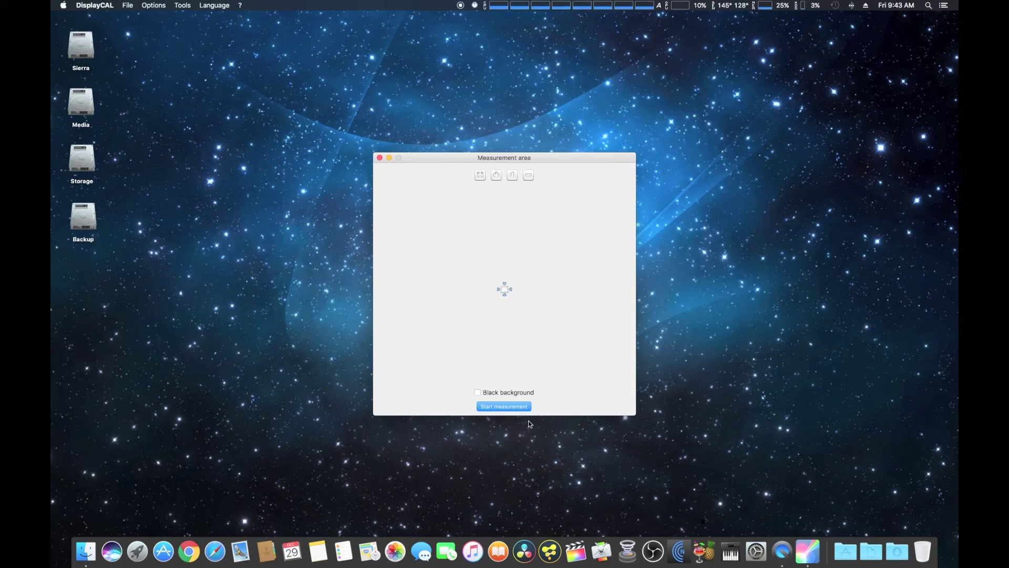
left_click_drag(574, 161, 317, 35)
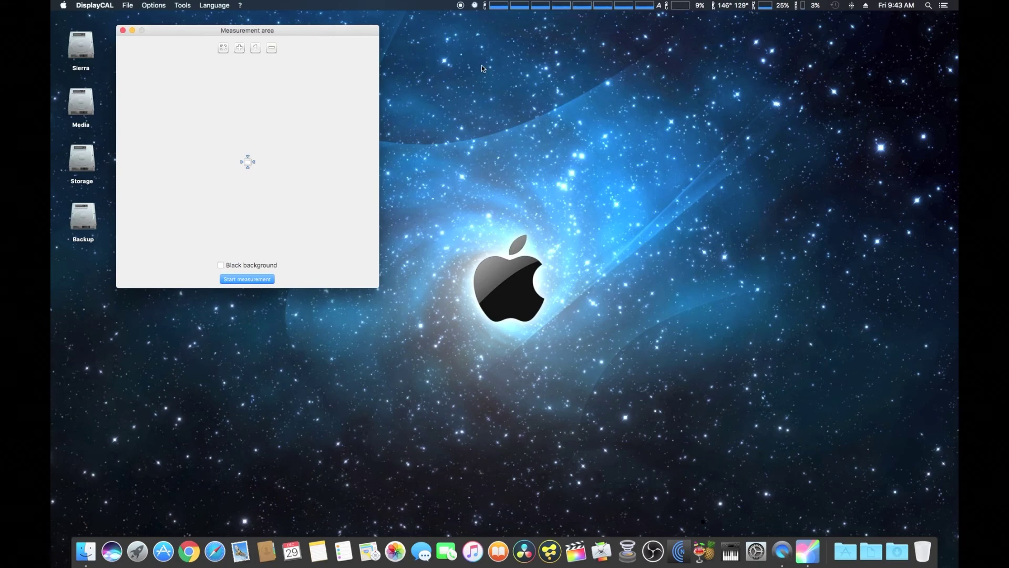
left_click(255, 280)
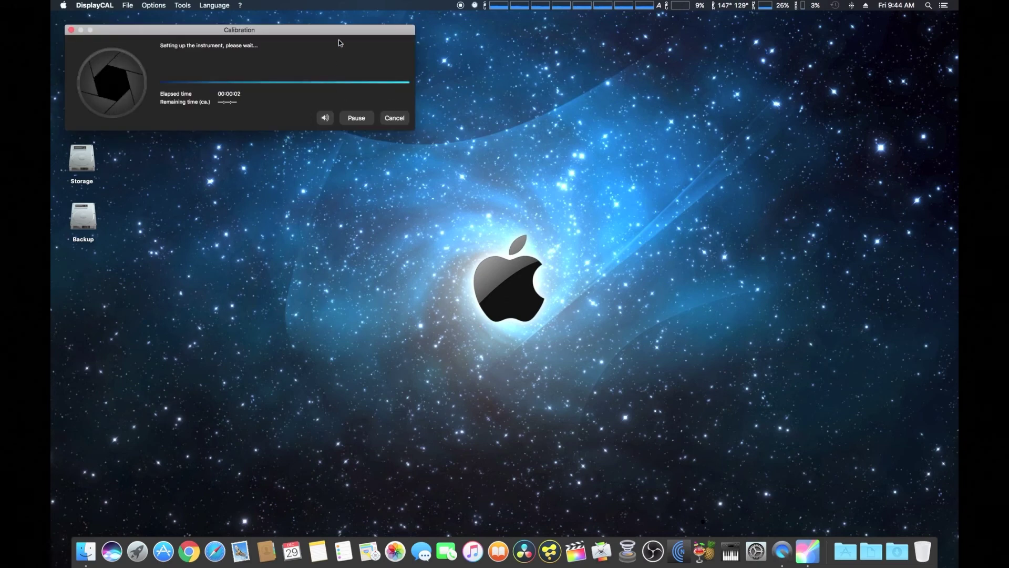
left_click_drag(397, 32, 709, 56)
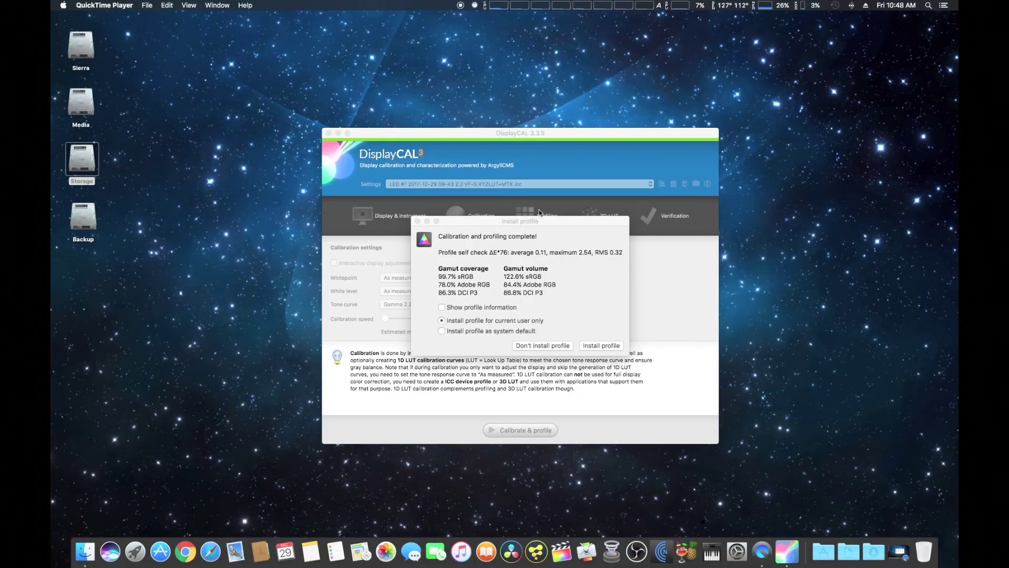
Review the LED #1 2017-12-29 profile's information, then install it for the current user.
left_click(565, 221)
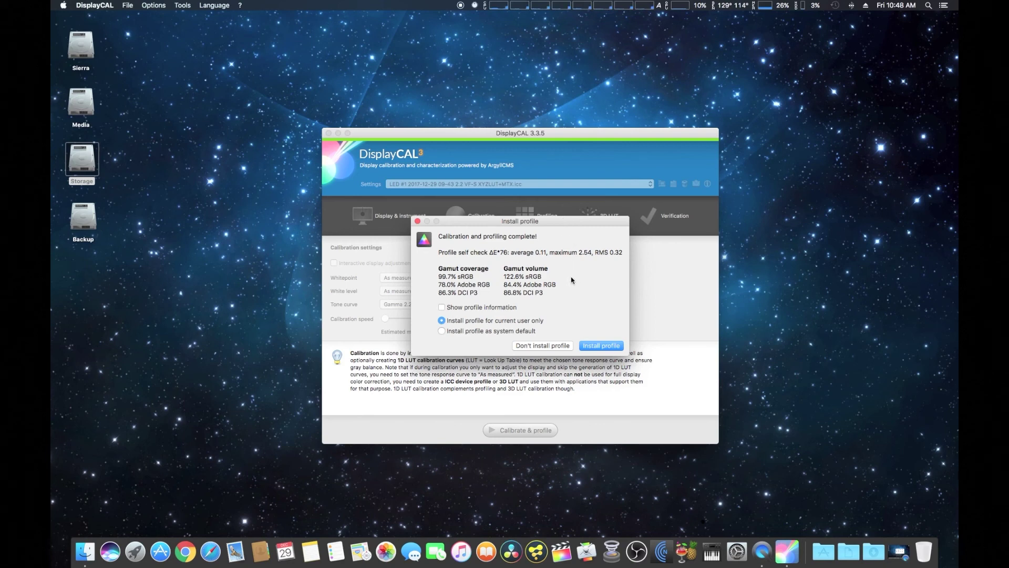
left_click(442, 308)
left_click(497, 307)
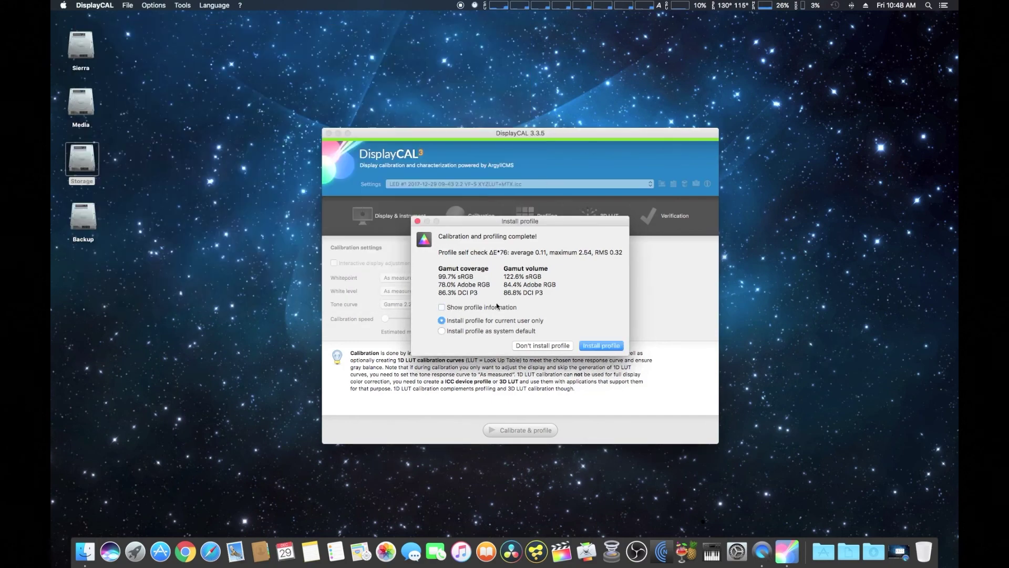
left_click(442, 308)
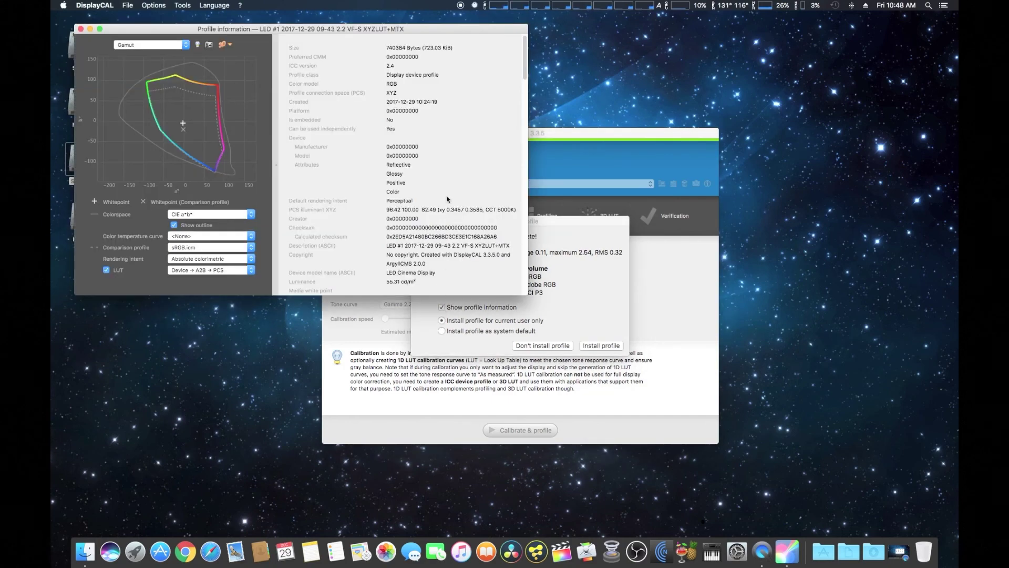
left_click_drag(463, 30, 658, 106)
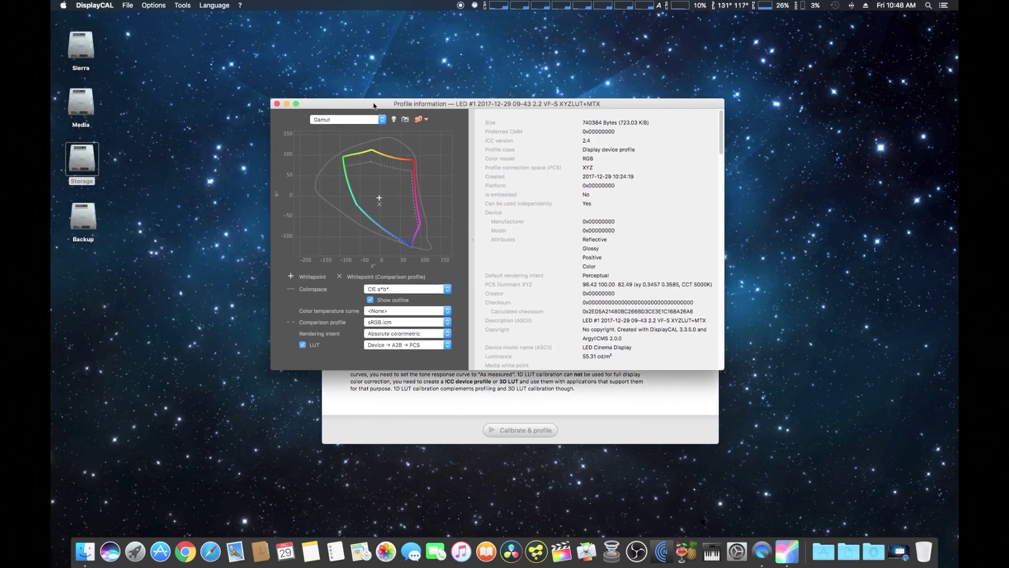
left_click(277, 104)
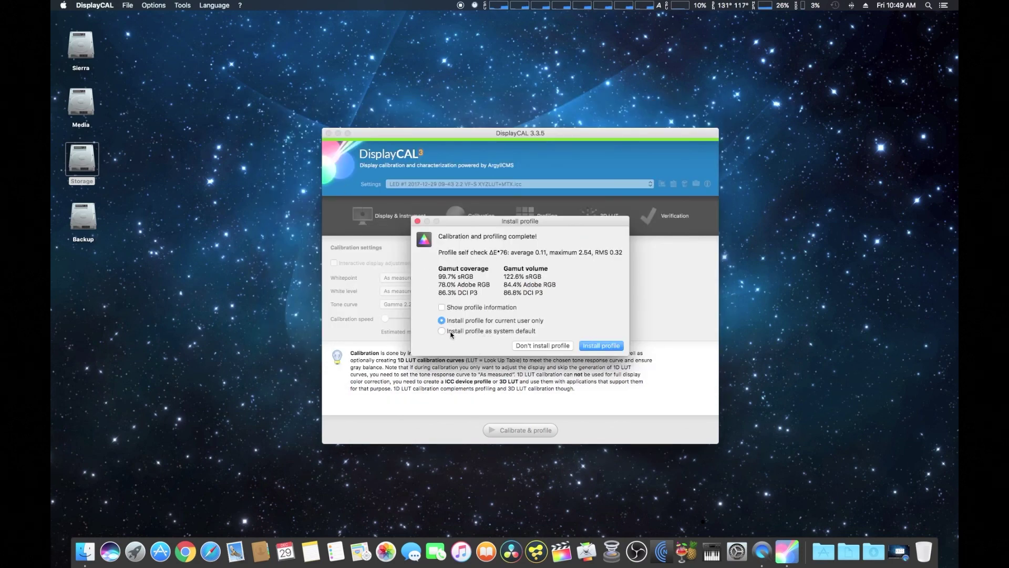
left_click(605, 348)
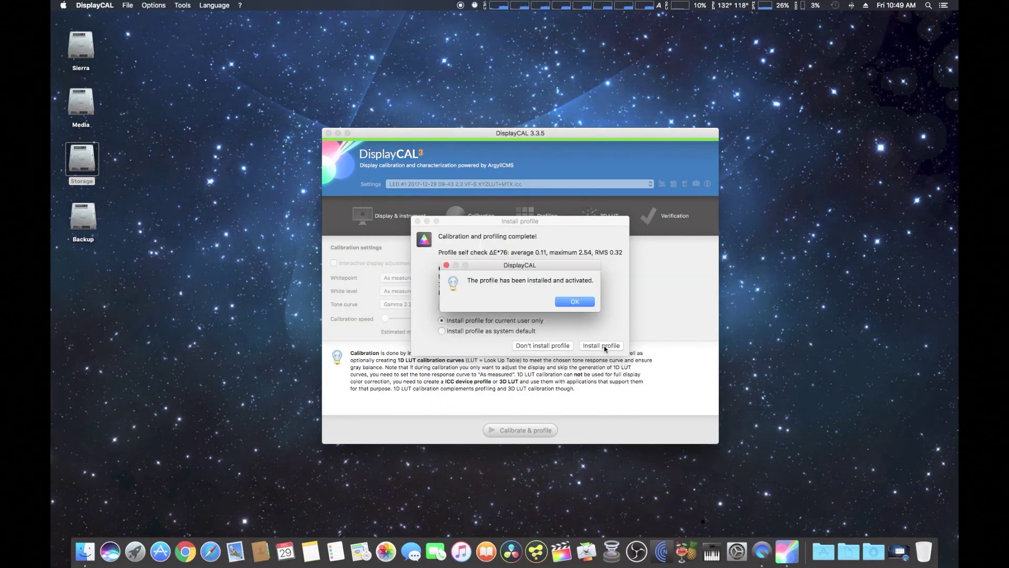
left_click(575, 301)
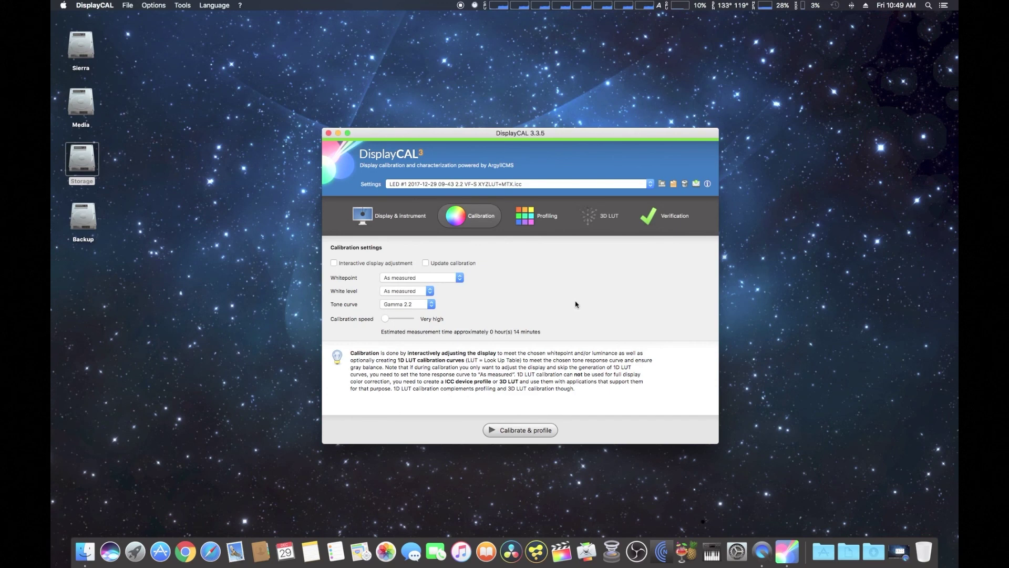
Reach the LED Cinema Display pane through the desktop's Change Desktop Background... menu.
left_click(402, 219)
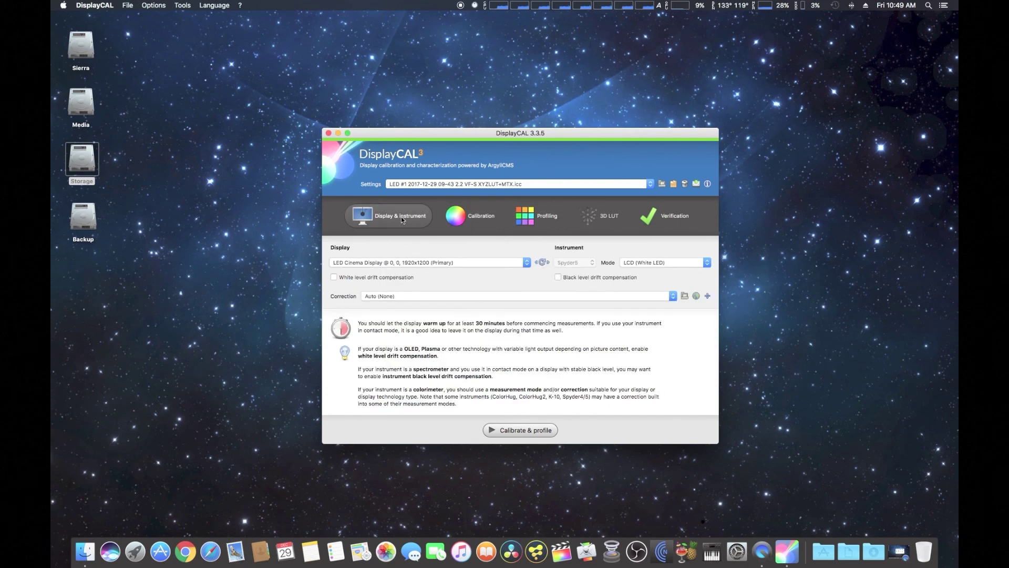
right_click(404, 95)
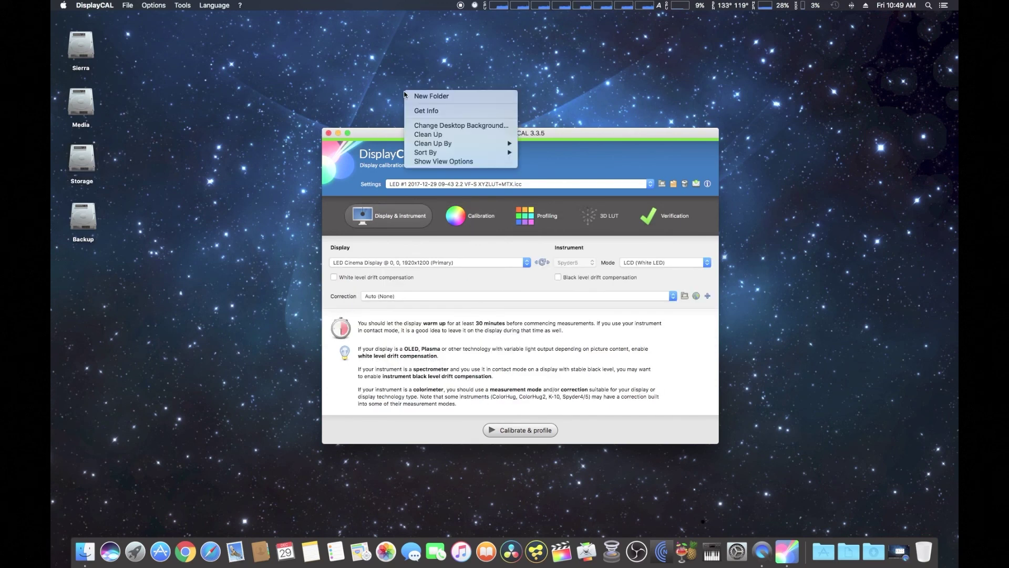
left_click(421, 125)
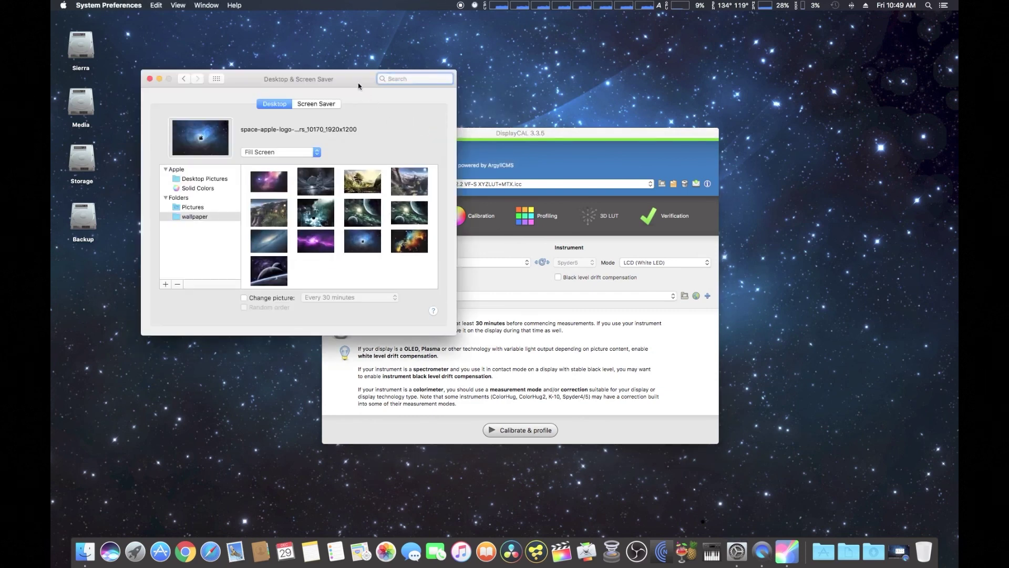
left_click_drag(359, 82, 585, 161)
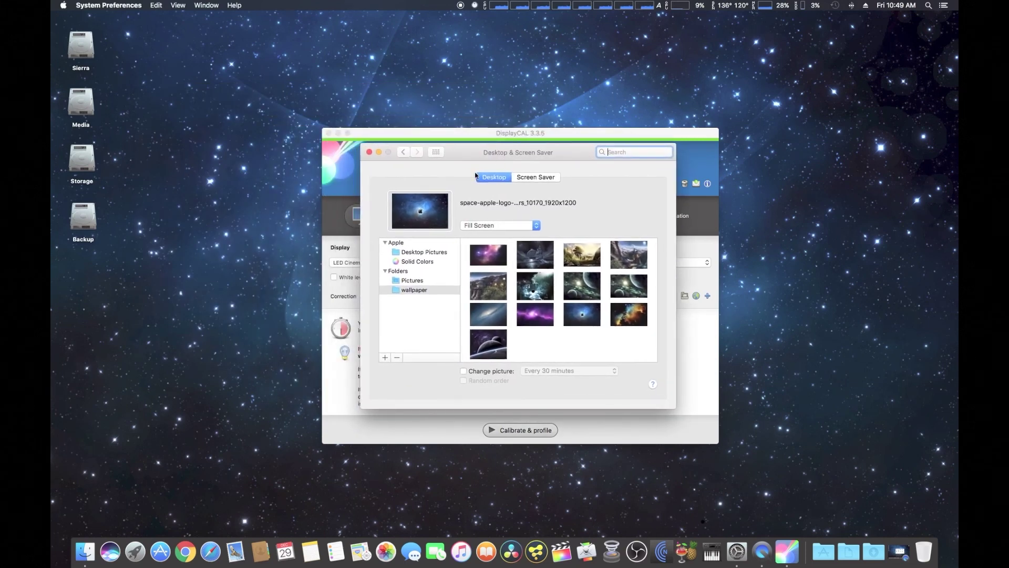
left_click(403, 152)
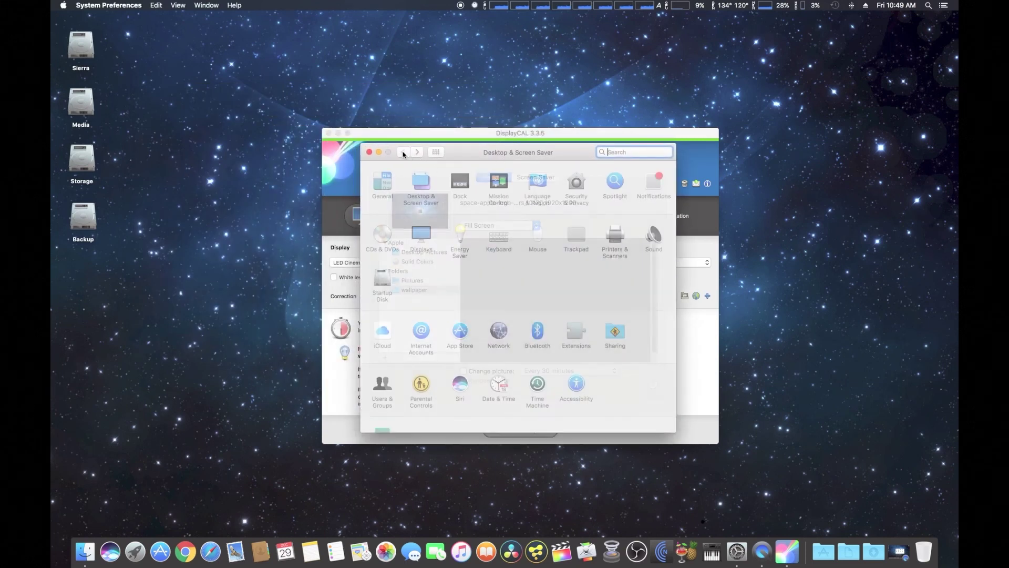
left_click(421, 233)
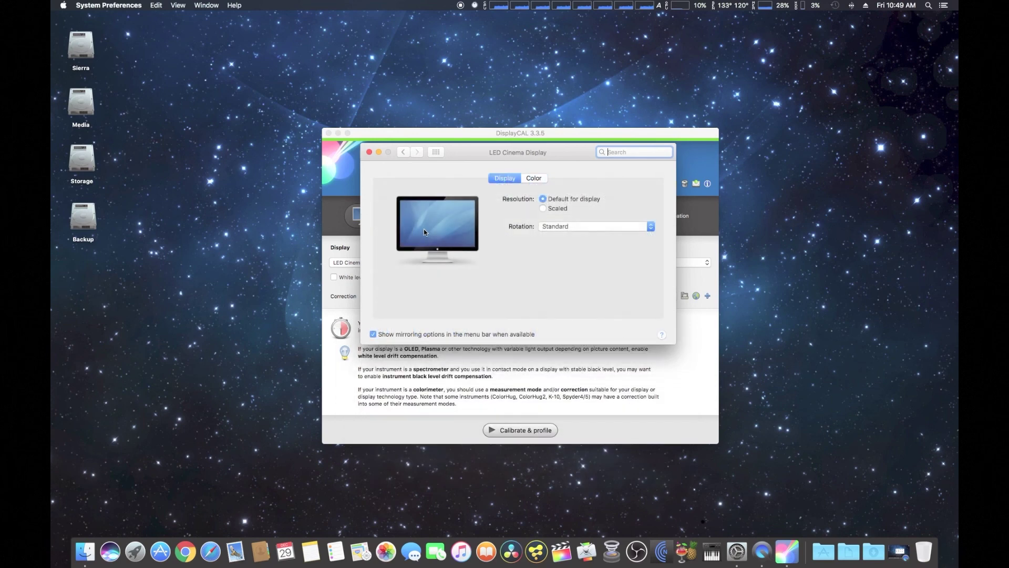
List all colour profiles and make LED #1 2017-12-29 active, after comparing it with the stock profile.
left_click(536, 178)
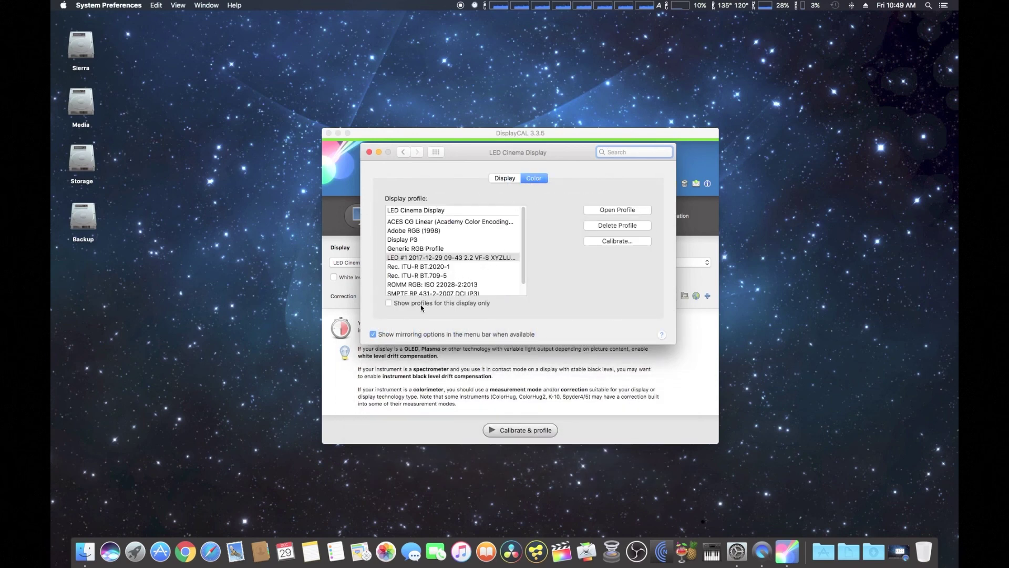
left_click(389, 303)
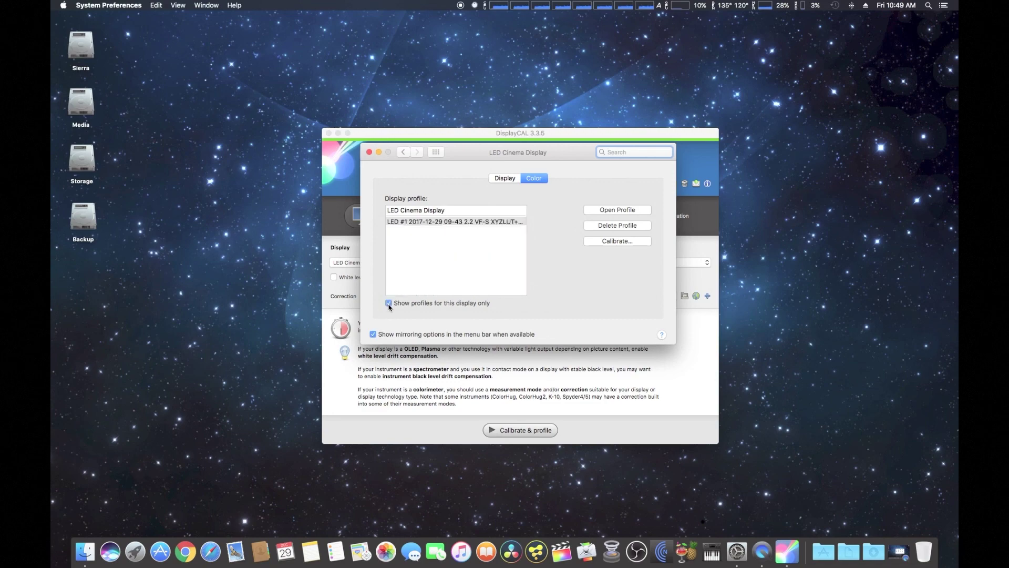
left_click(423, 211)
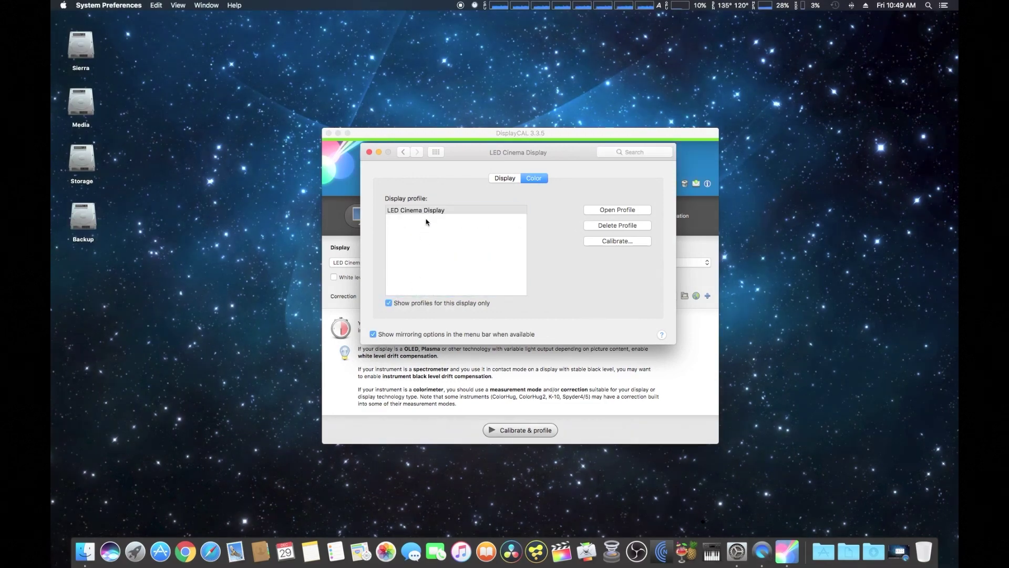
left_click(389, 303)
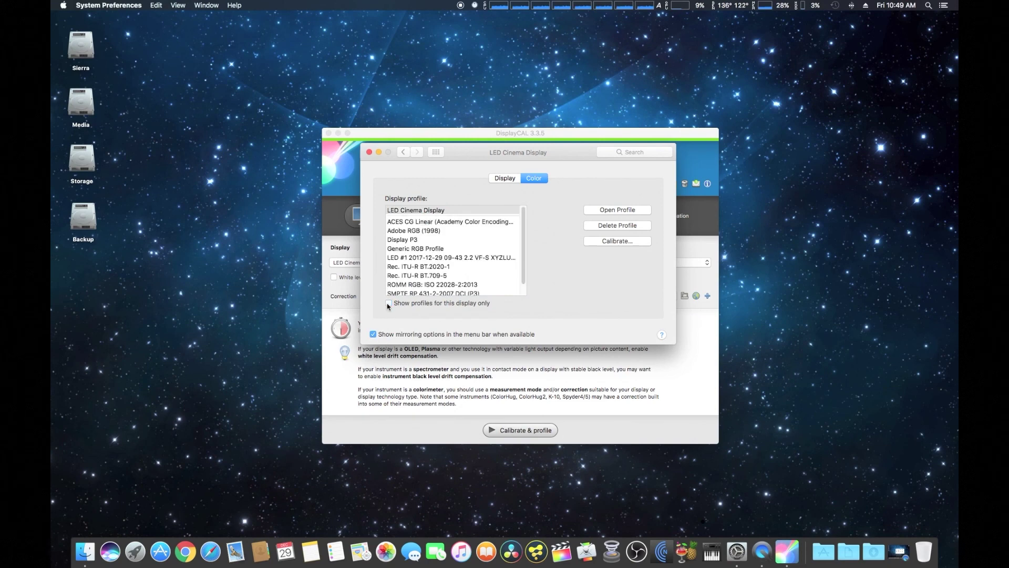
left_click(389, 303)
left_click(390, 304)
left_click(425, 258)
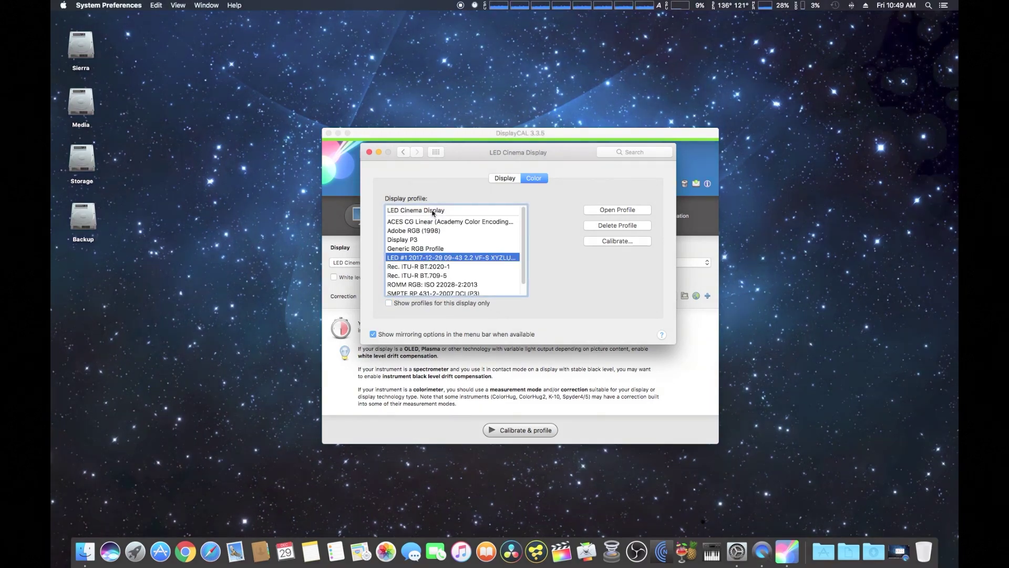
left_click(433, 212)
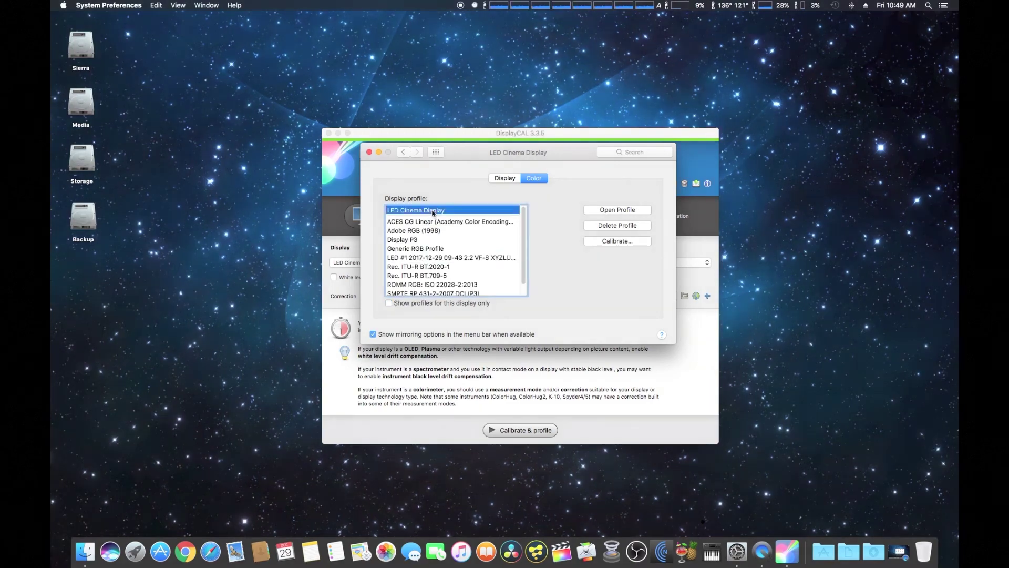
left_click(436, 258)
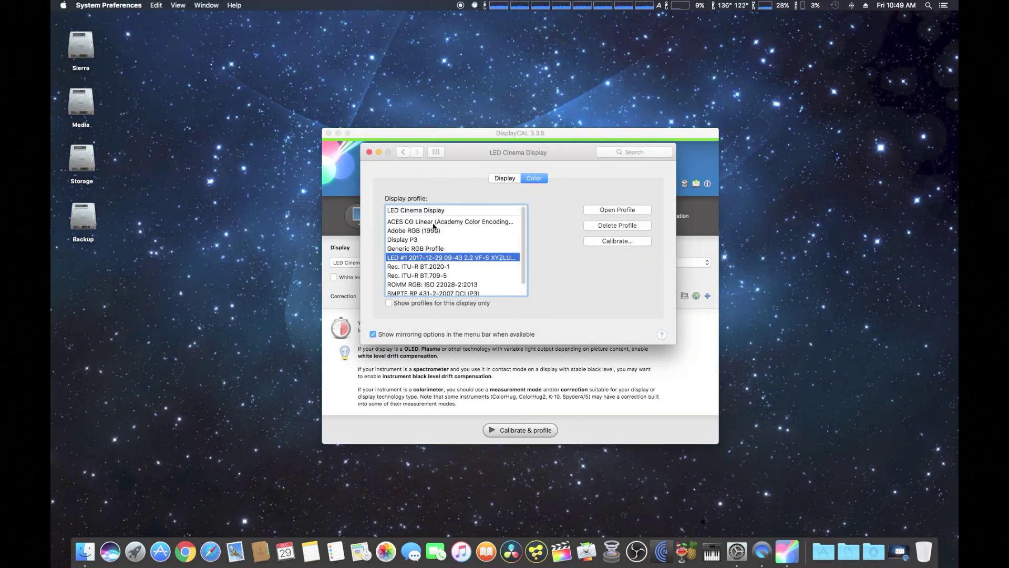